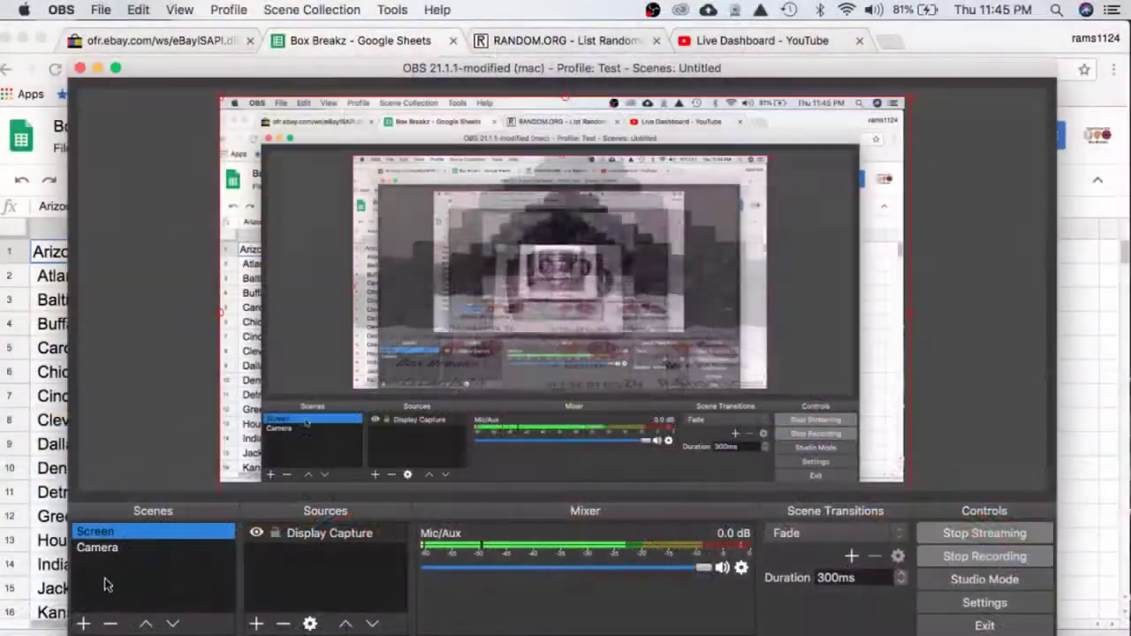
- Hide OBS and refresh the official eBay time page to show the current time
key("super+h")
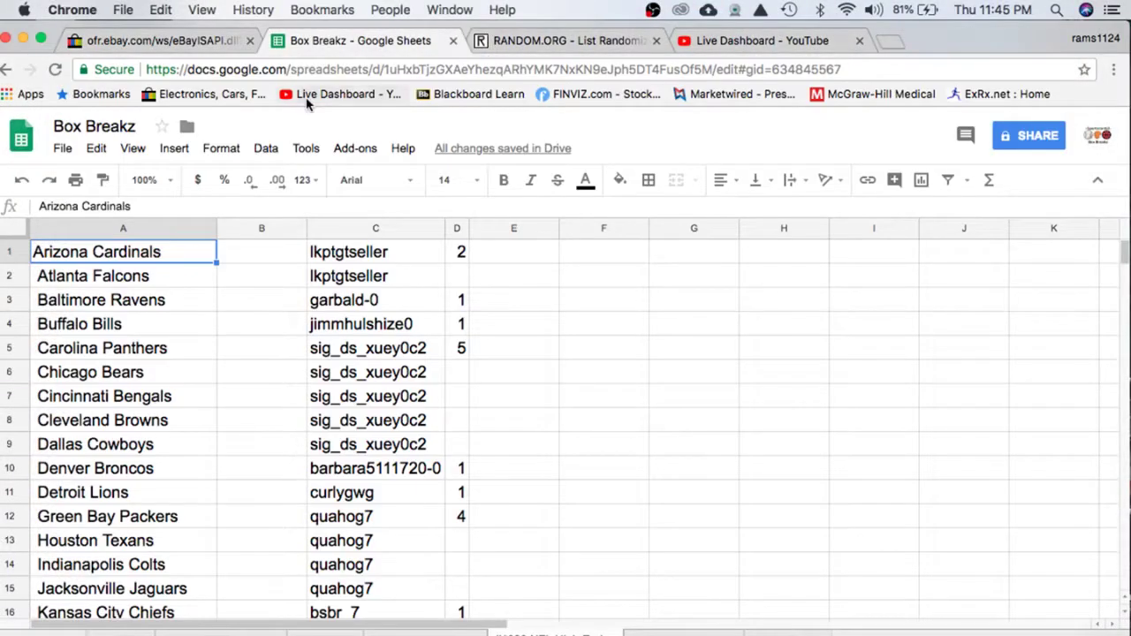
left_click(186, 42)
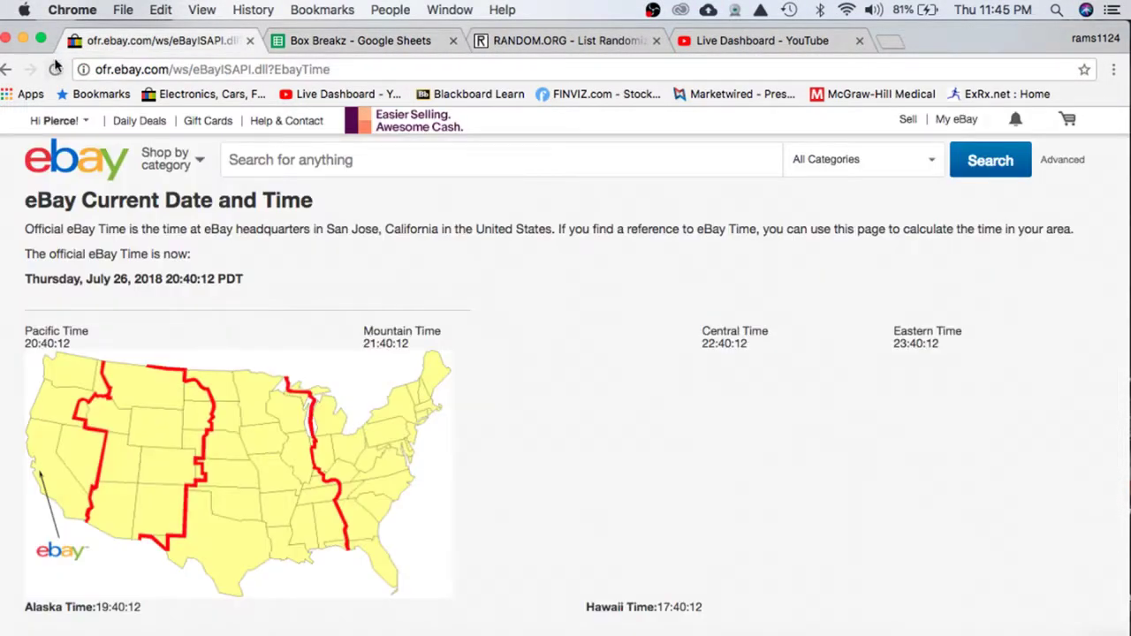
left_click(55, 69)
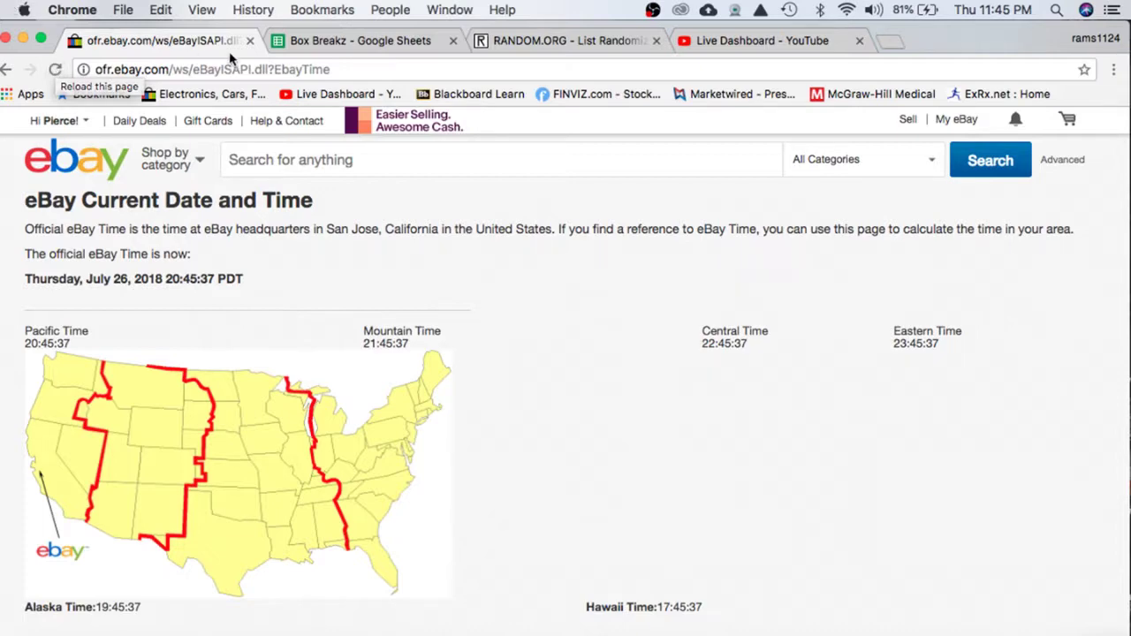
- Review the Box Breakz buyers in column C, from Arizona Cardinals down to San Francisco 49ers
left_click(318, 45)
left_click(413, 349)
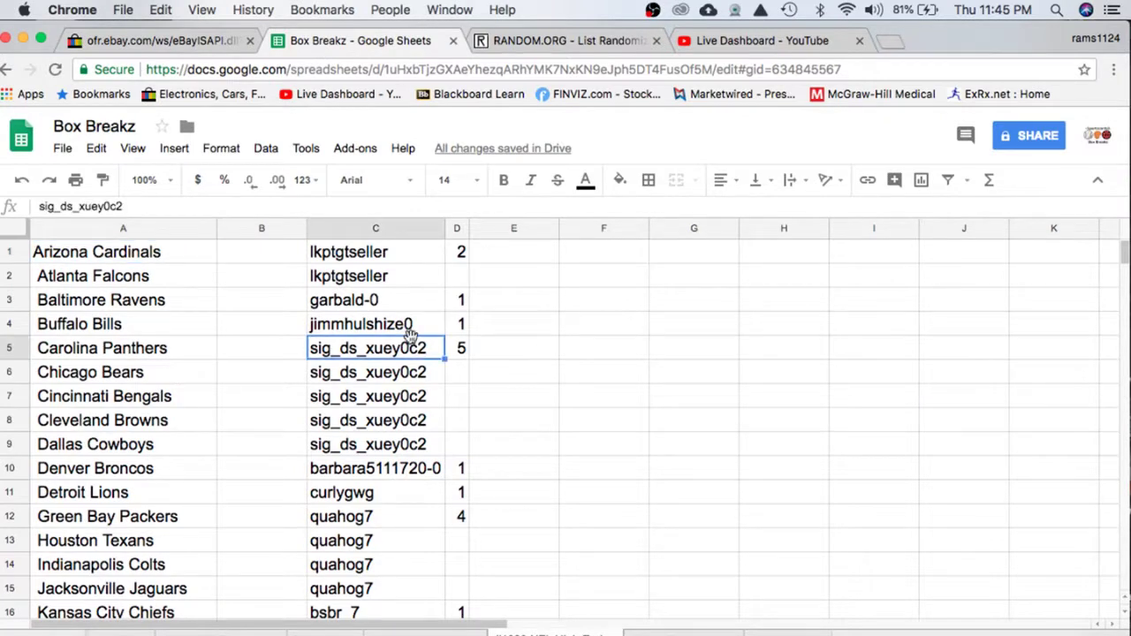
left_click(421, 248)
left_click(402, 299)
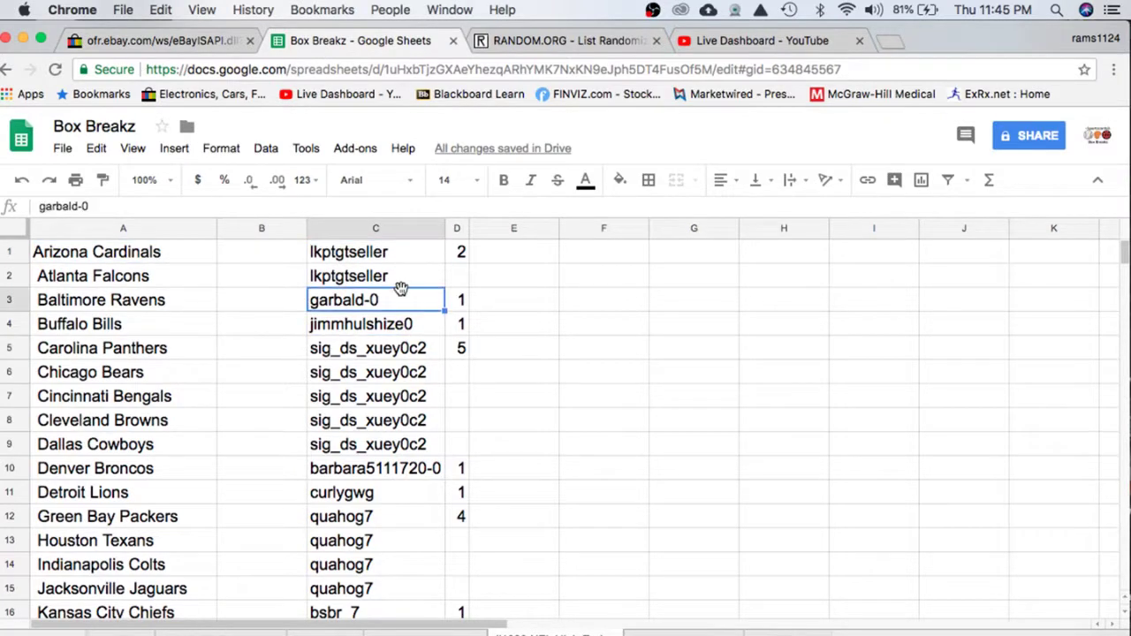
left_click(392, 350)
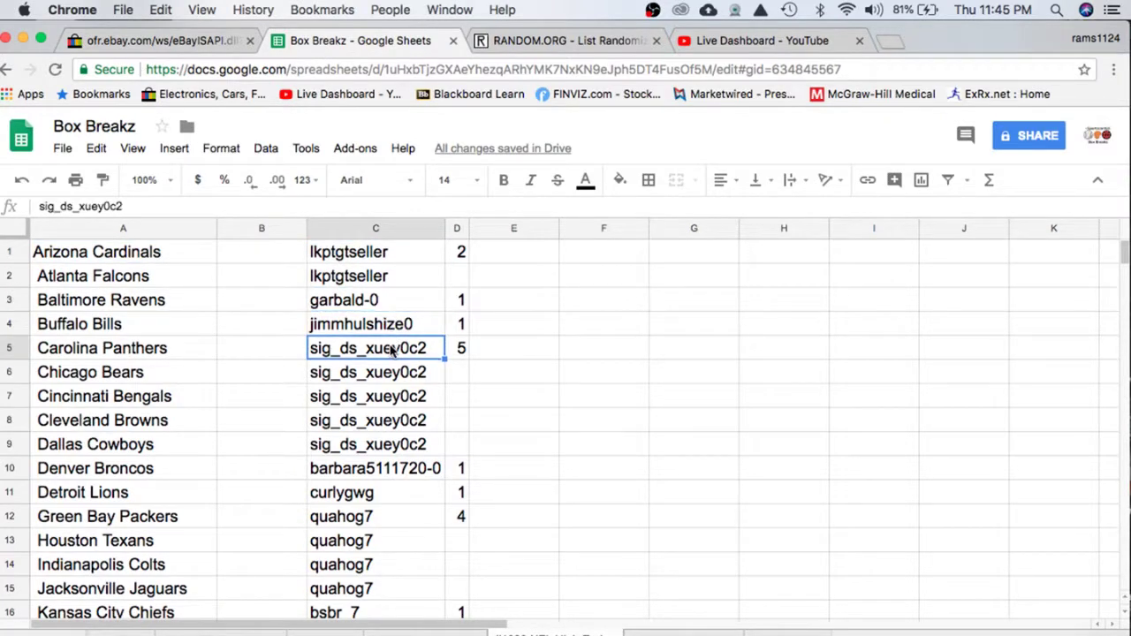
scroll(392, 350, "down", 2)
left_click(388, 422)
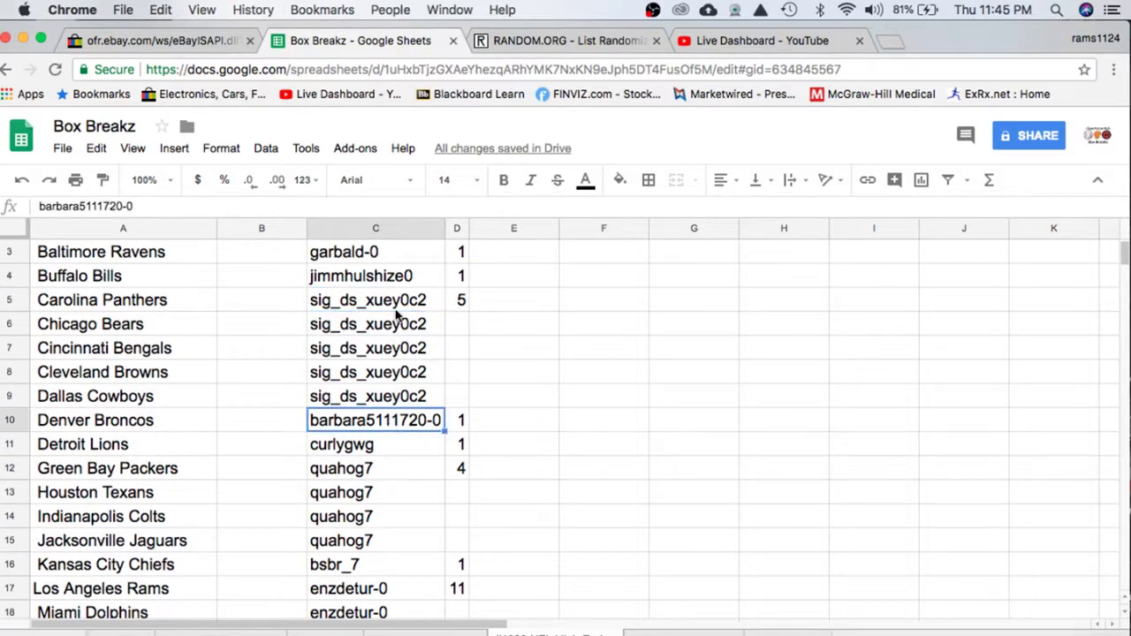
scroll(397, 316, "down", 2)
left_click(381, 398)
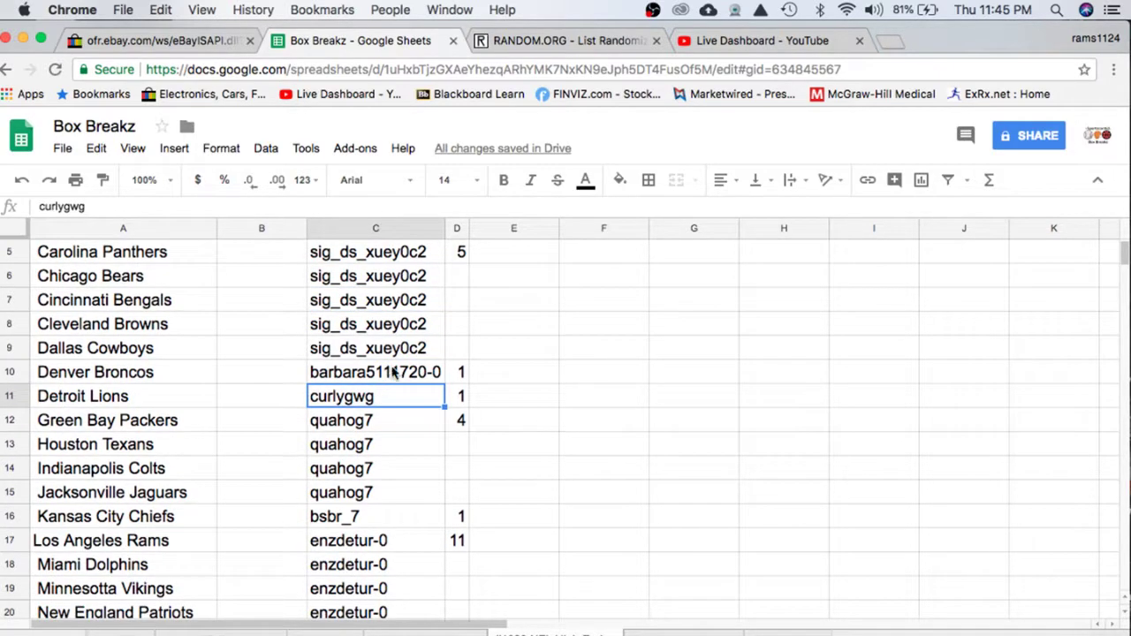
left_click(378, 423)
scroll(378, 470, "down", 2)
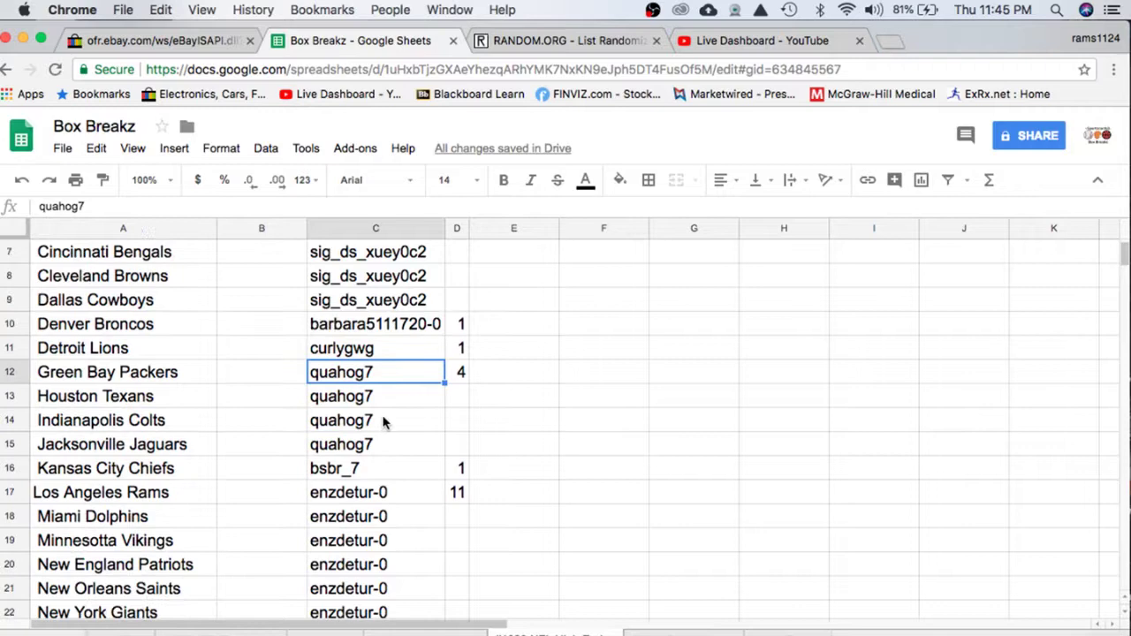
left_click(382, 470)
left_click(394, 492)
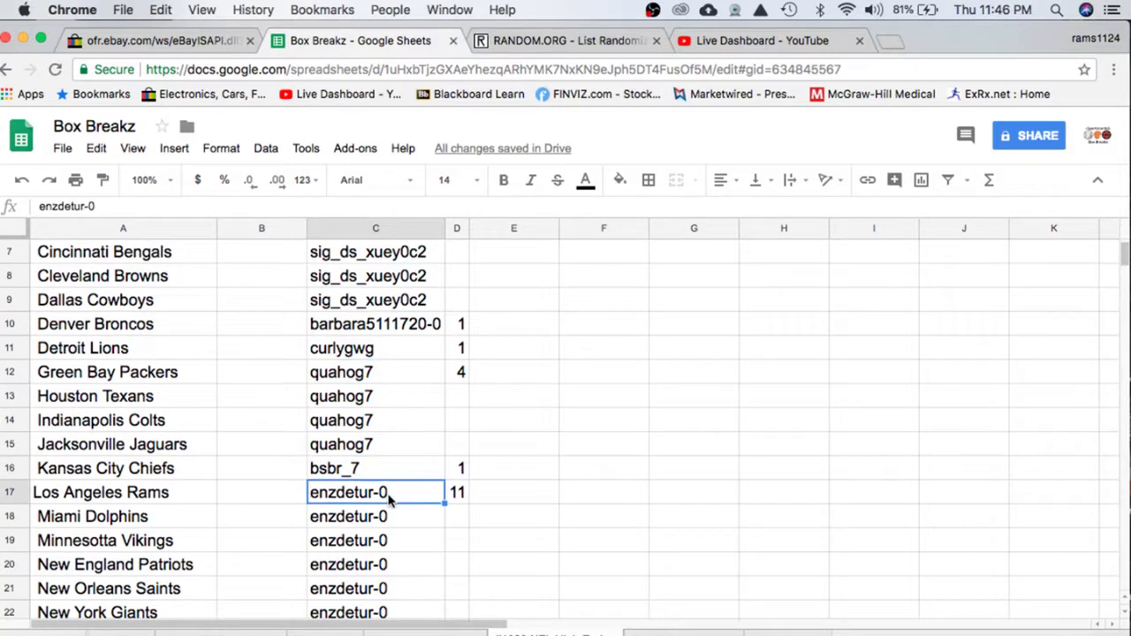
scroll(392, 441, "down", 13)
left_click(390, 430)
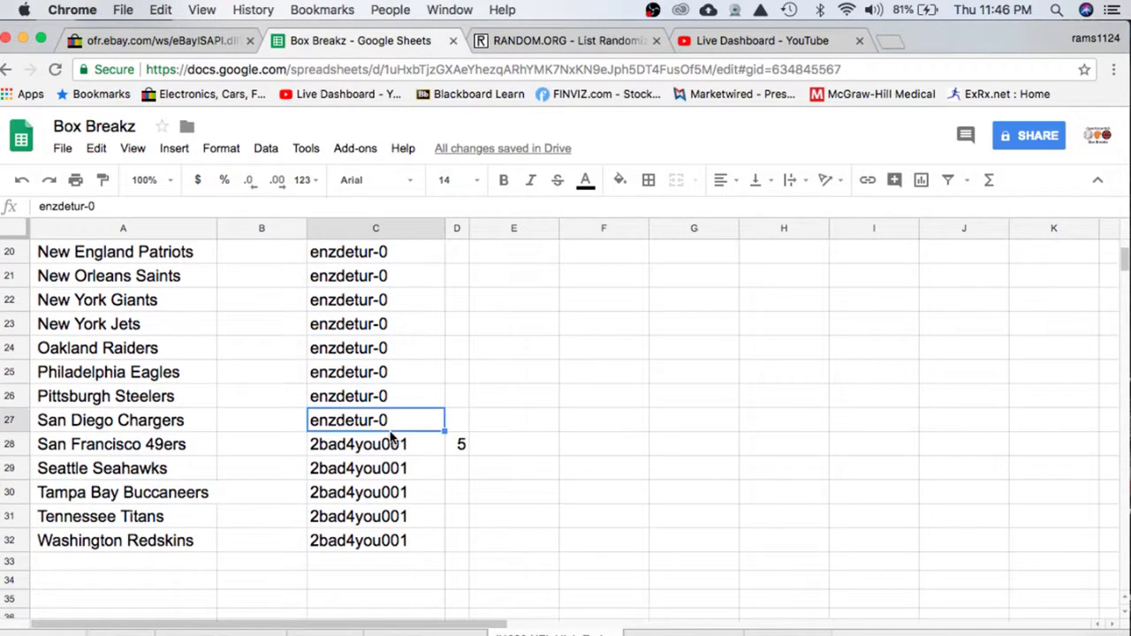
left_click(373, 446)
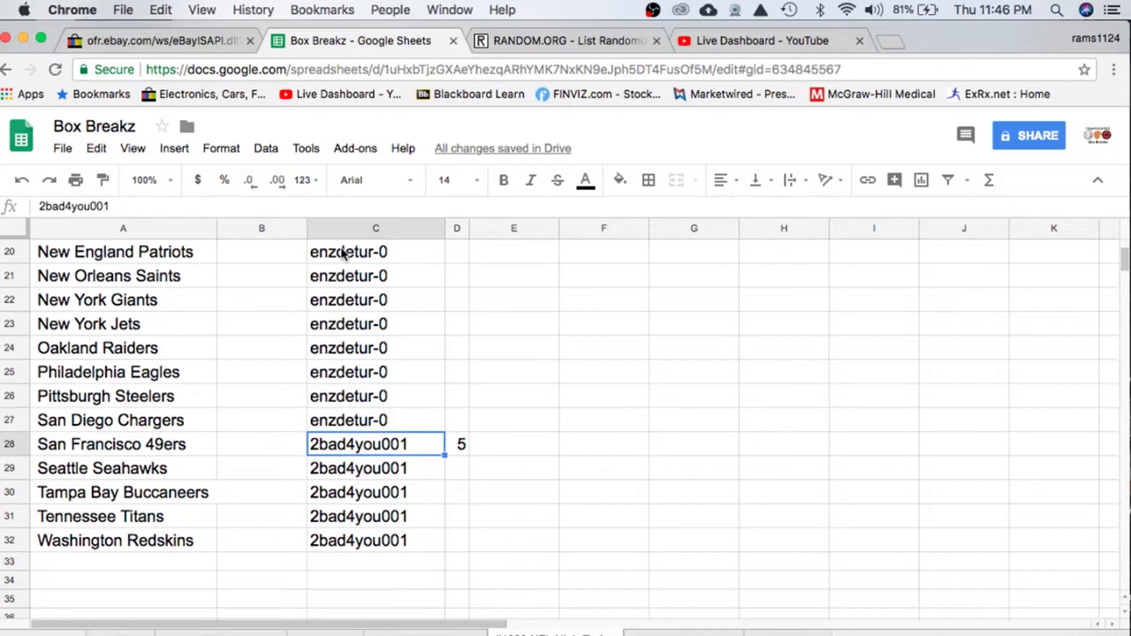
- Copy the entire buyer column C
scroll(357, 329, "up", 10)
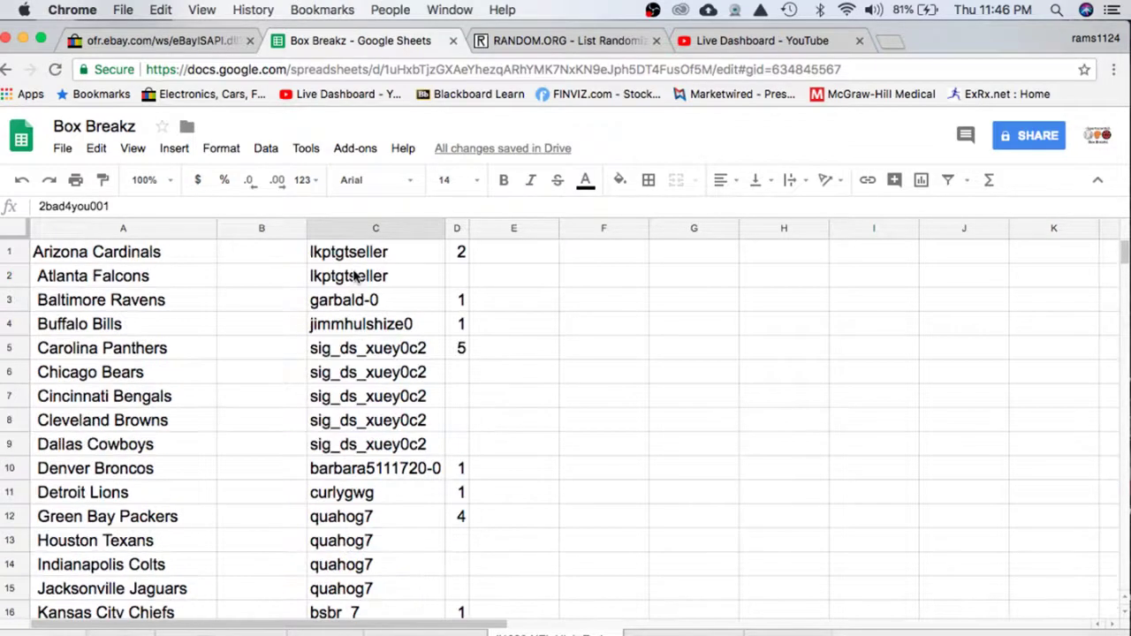
left_click(349, 229)
key("super+c")
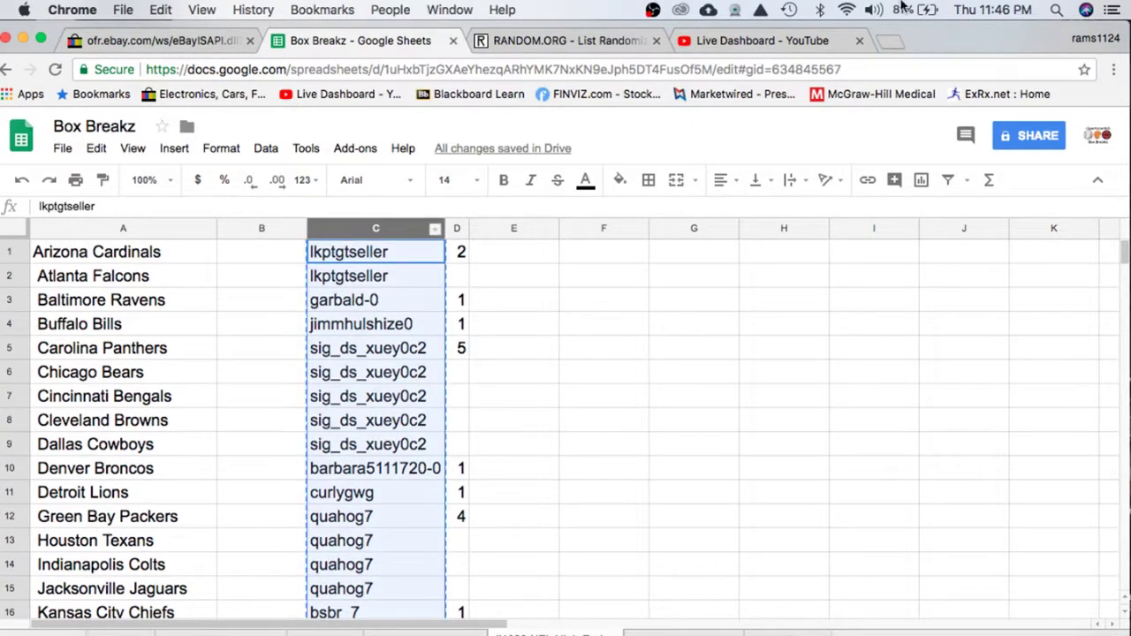
- Reload the RANDOM.ORG List Randomizer and paste the 32 buyer names into the list box
left_click(627, 41)
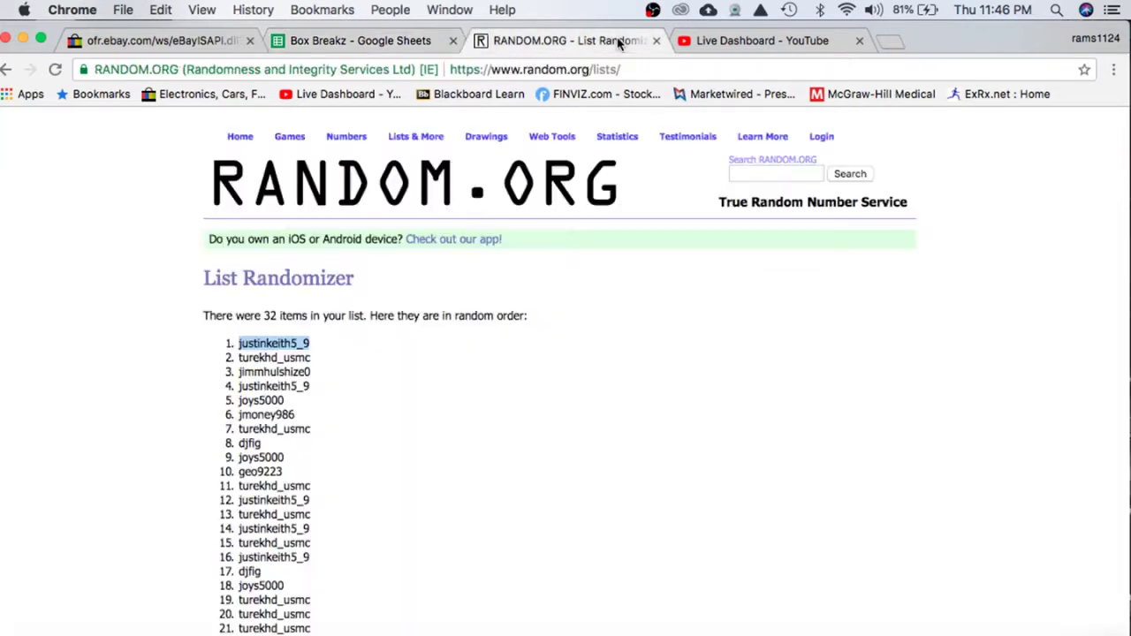
left_click(539, 69)
key("Return")
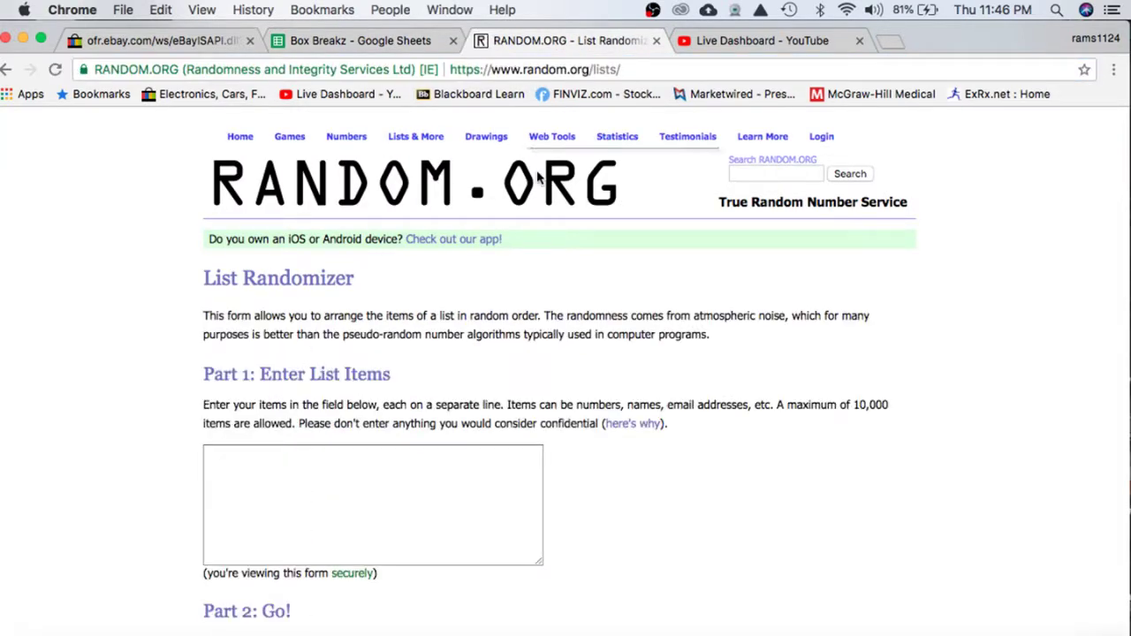
left_click(391, 527)
key("super+v")
scroll(389, 528, "up", 3)
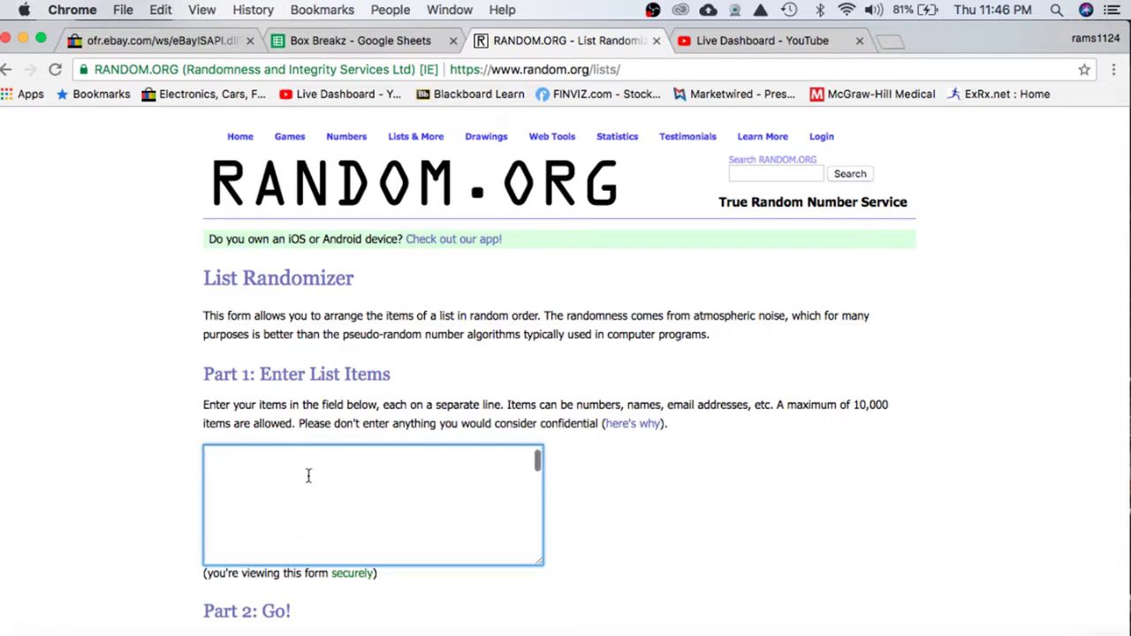
scroll(158, 443, "down", 3)
- Randomize the buyer list five times and select the final results 1–32
left_click(236, 547)
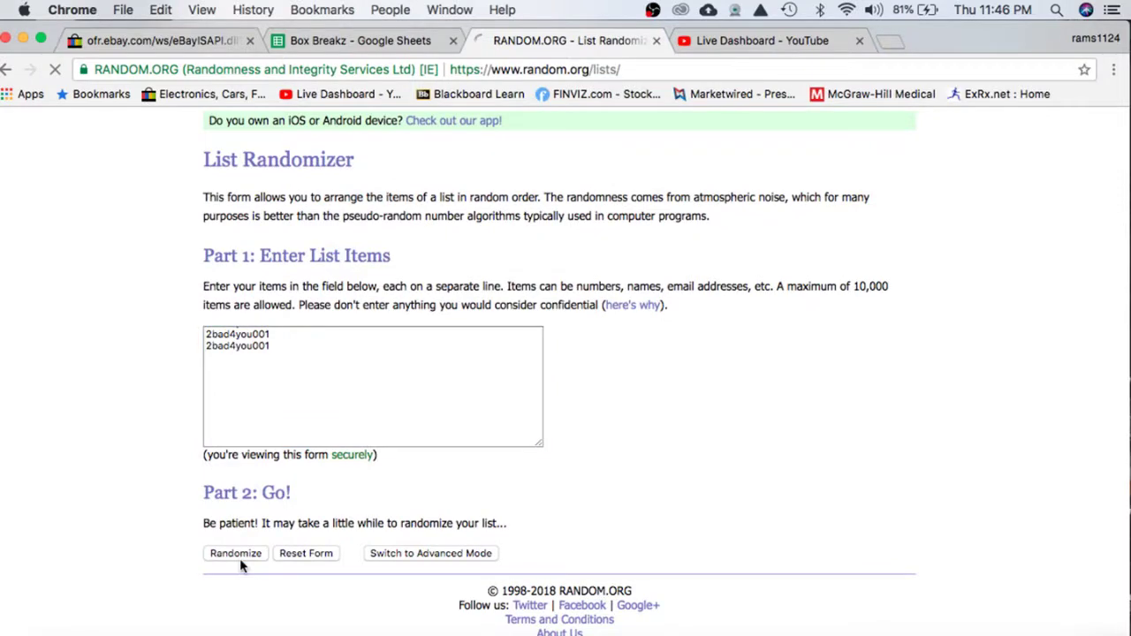
scroll(269, 475, "down", 5)
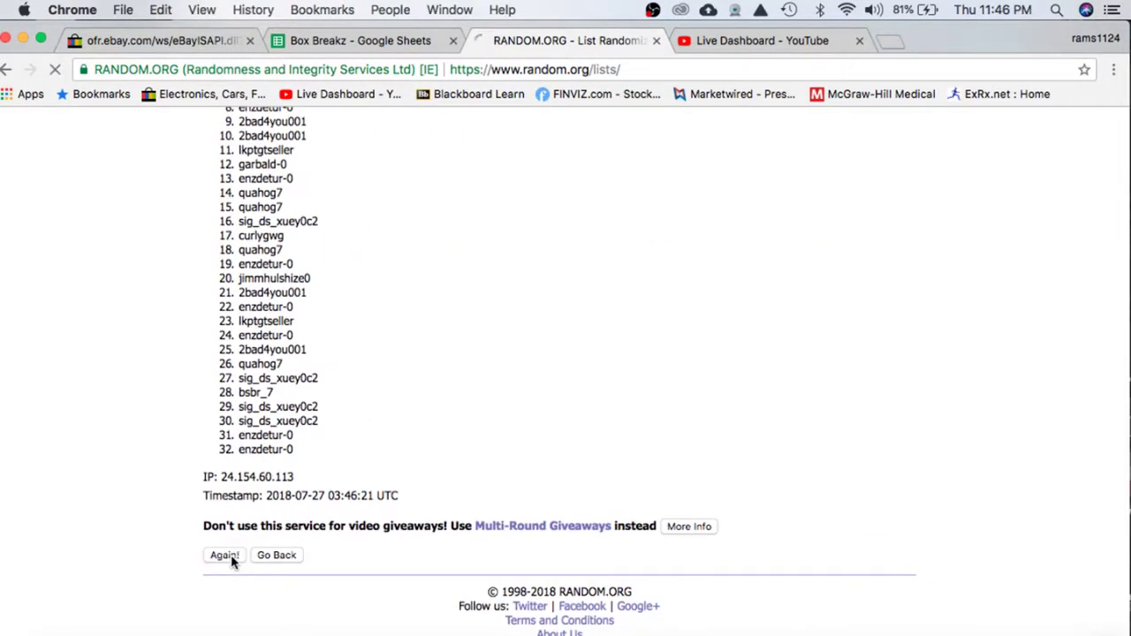
left_click(230, 547)
scroll(318, 411, "down", 10)
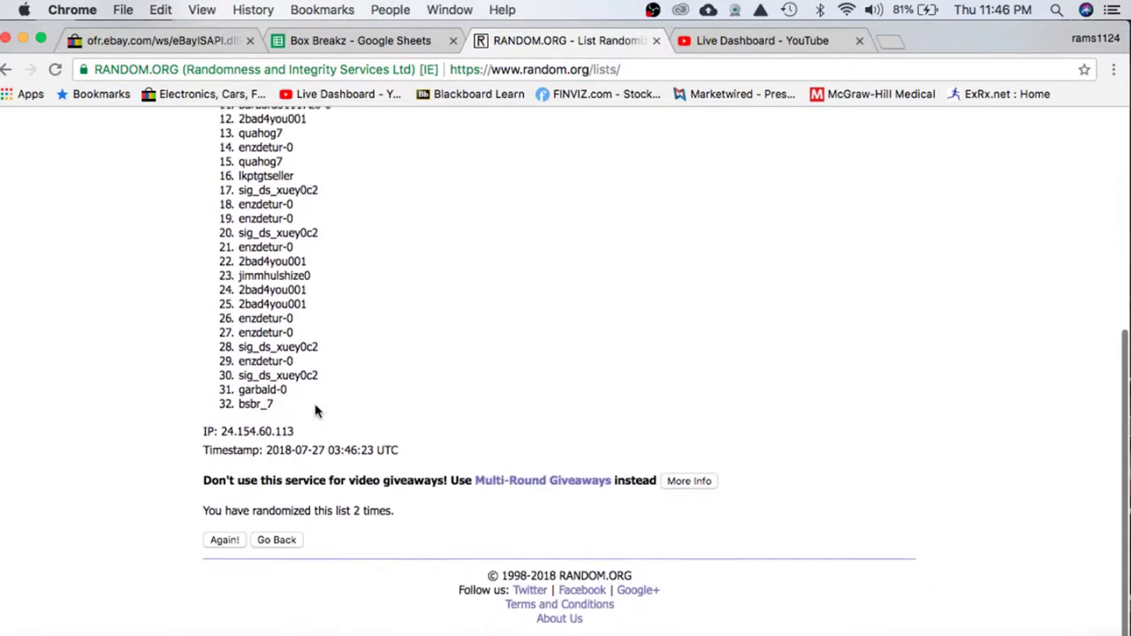
left_click(223, 555)
scroll(243, 496, "down", 10)
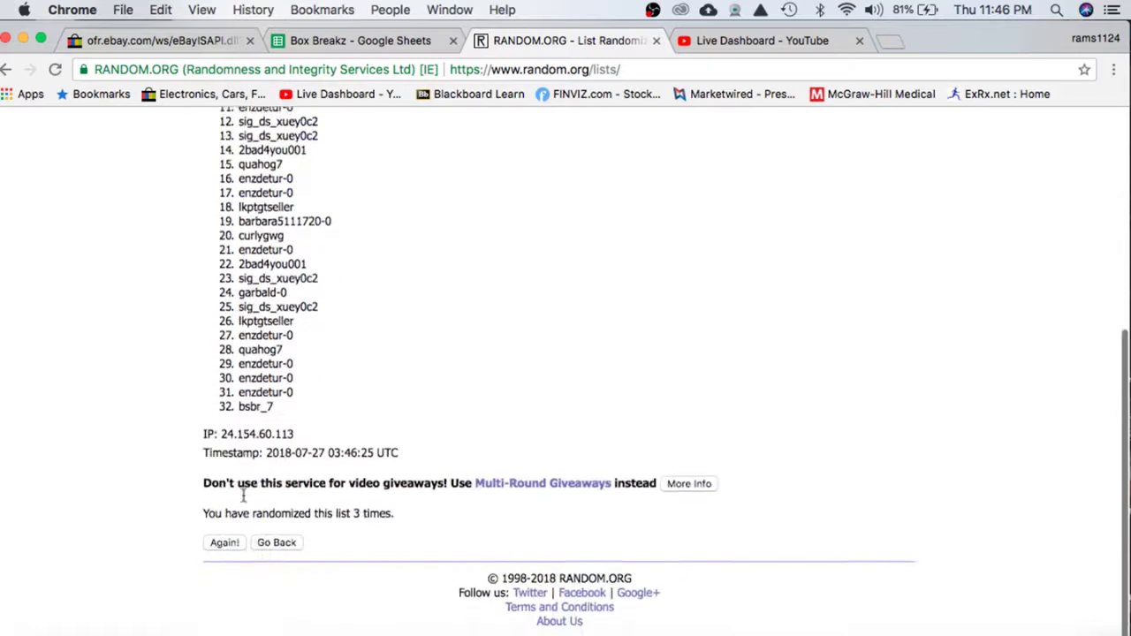
left_click(226, 554)
scroll(229, 565, "down", 10)
left_click(228, 554)
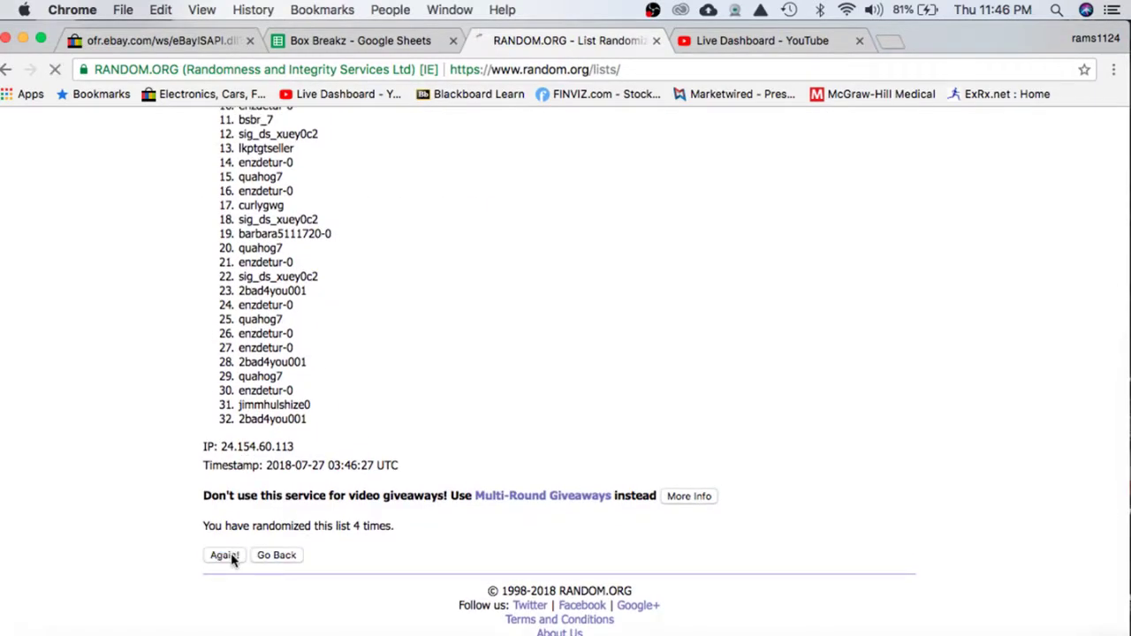
mouse_move(241, 347)
left_mouse_down()
mouse_move(336, 609)
mouse_move(337, 431)
left_mouse_up()
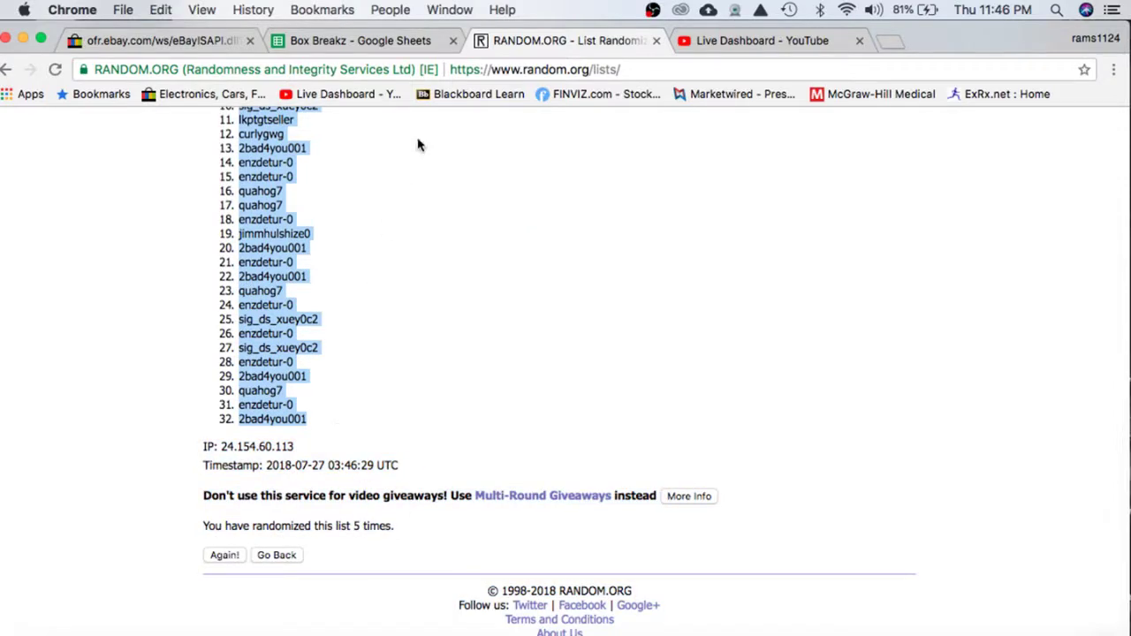
- Paste the randomized buyers into column B of the Box Breakz sheet and auto-fit its width
left_click(375, 41)
left_click(265, 228)
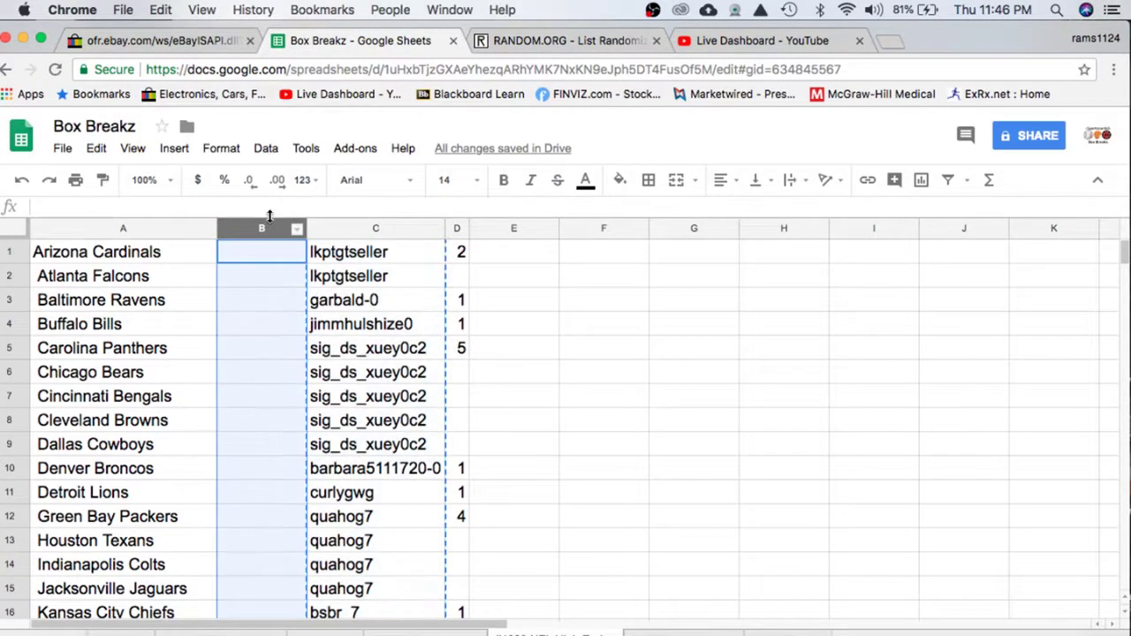
key("super+v")
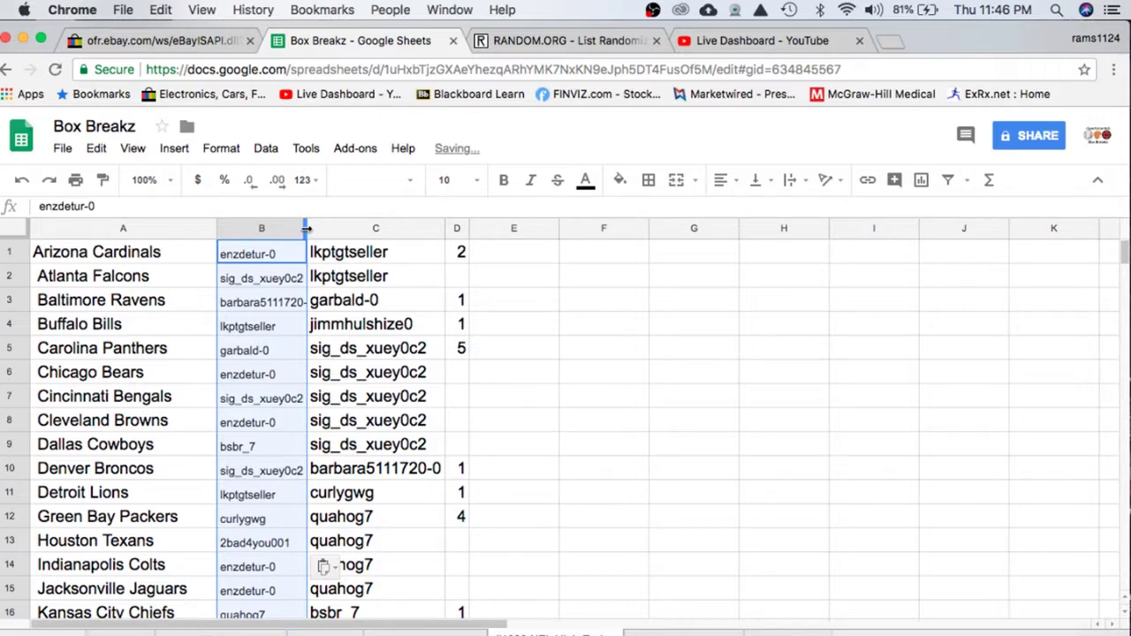
double_click(306, 230)
- Set column B's buyer names to font size 18 and re-fit the column width
left_click(483, 181)
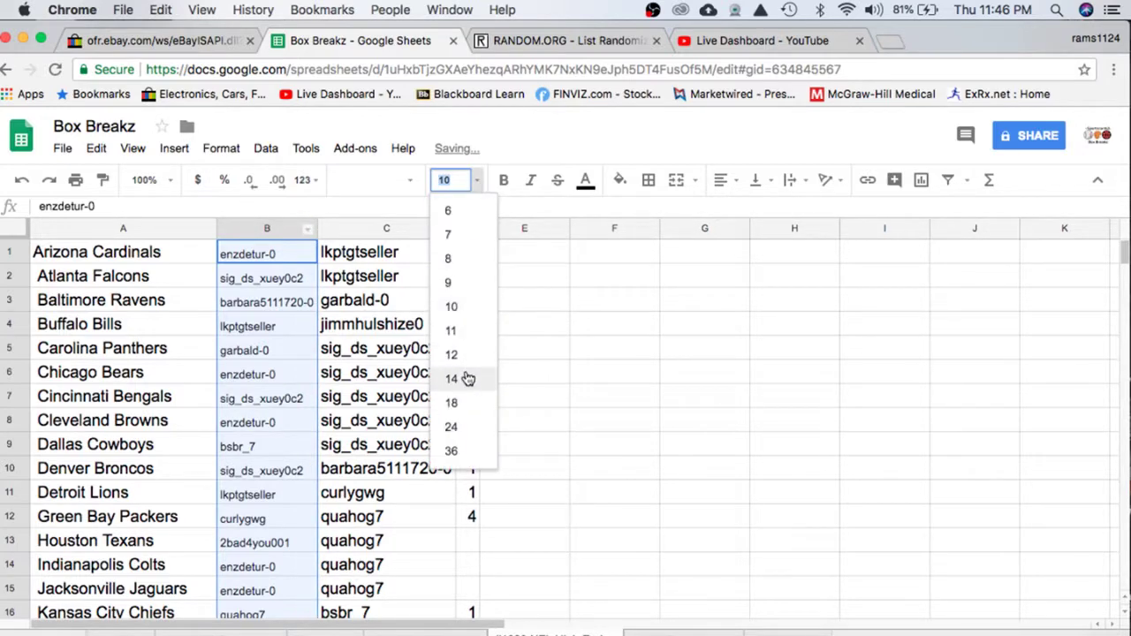
left_click(453, 402)
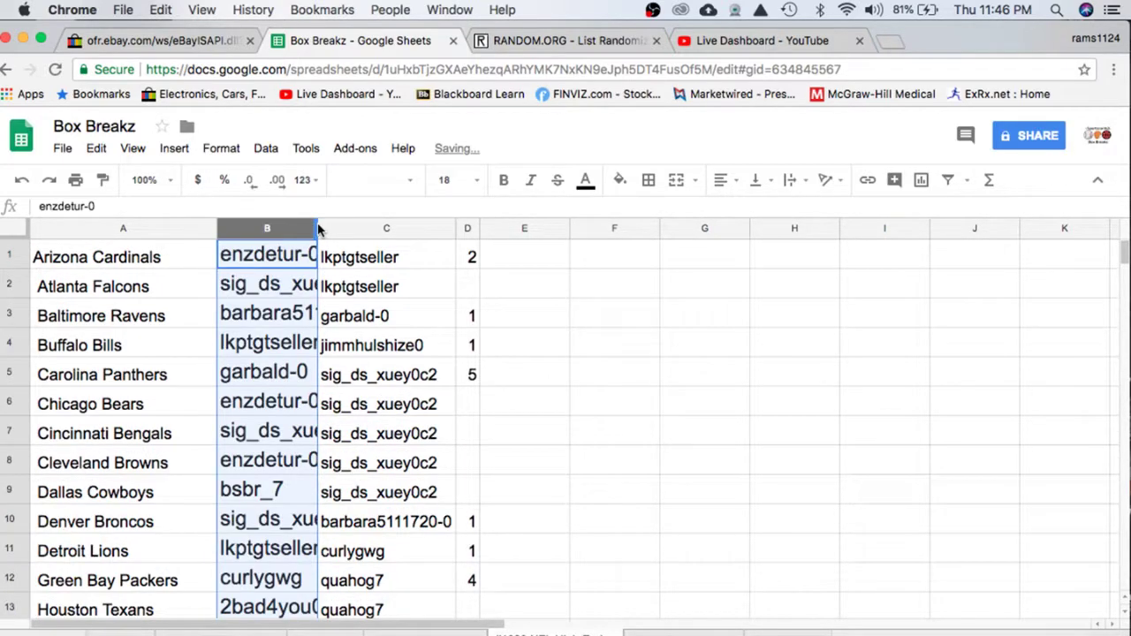
double_click(317, 230)
scroll(300, 345, "down", 3)
scroll(294, 343, "down", 4)
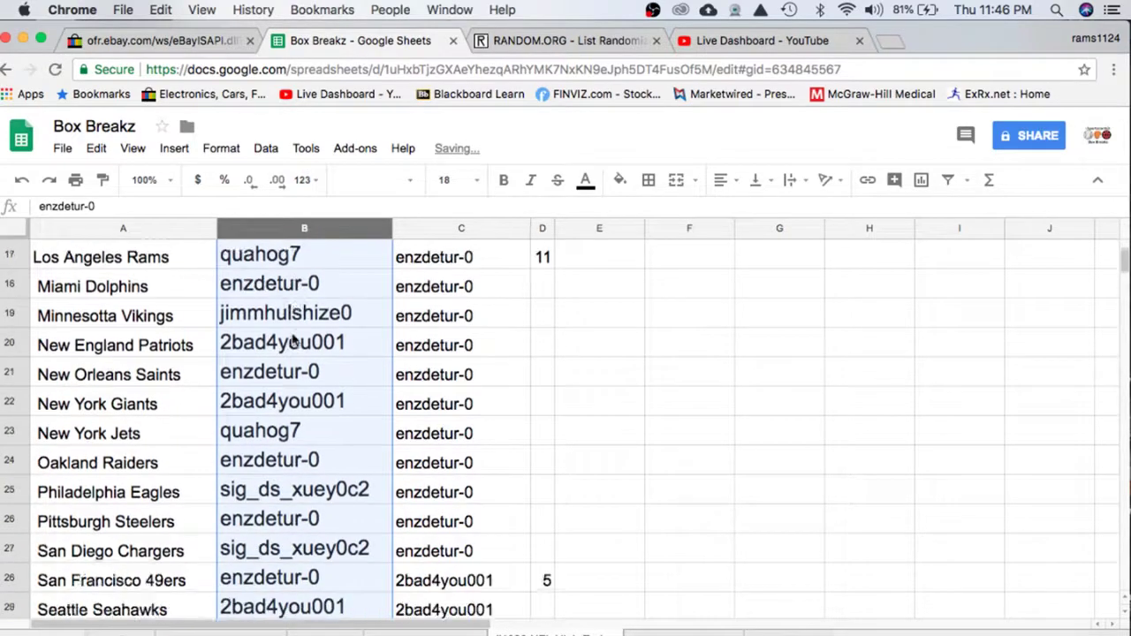
scroll(294, 343, "up", 6)
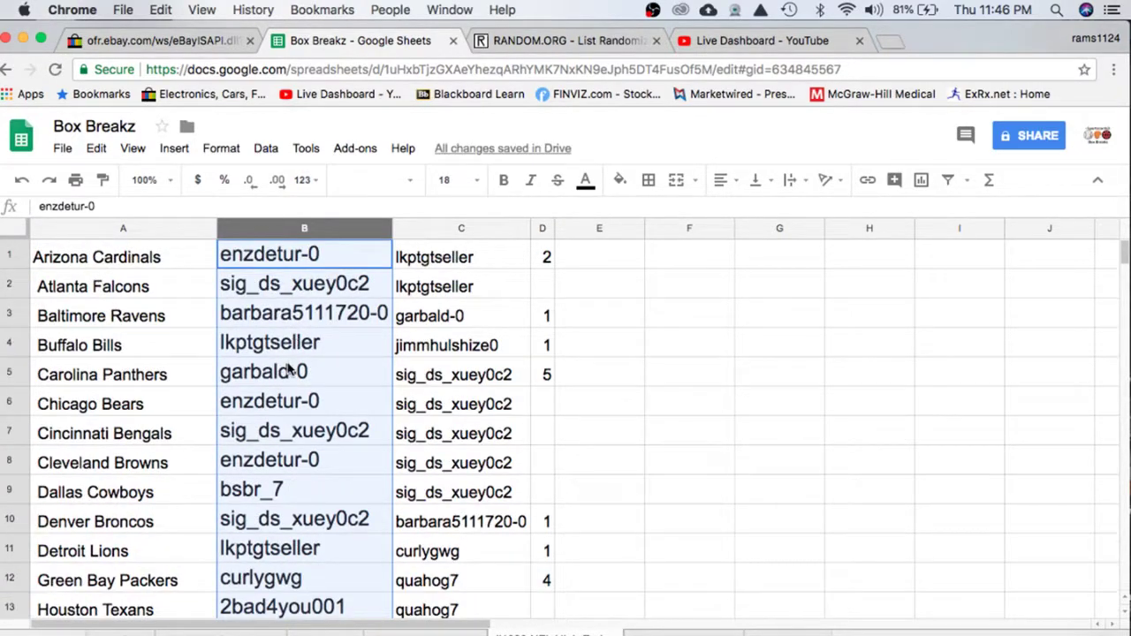
left_click(262, 265)
left_click(263, 285)
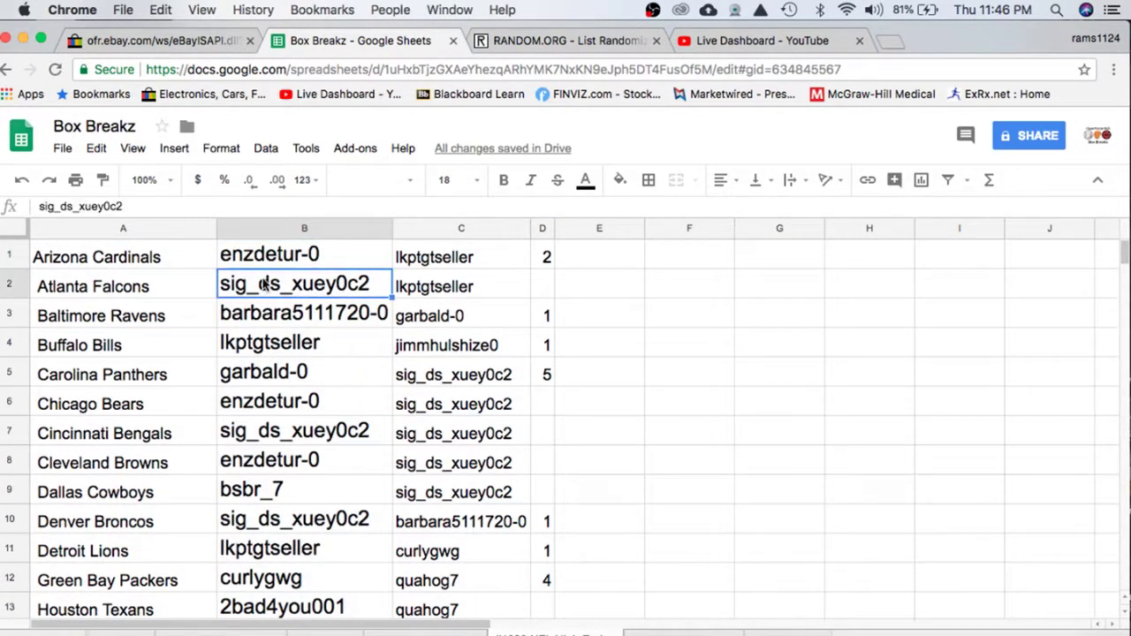
left_click(265, 326)
left_click(270, 351)
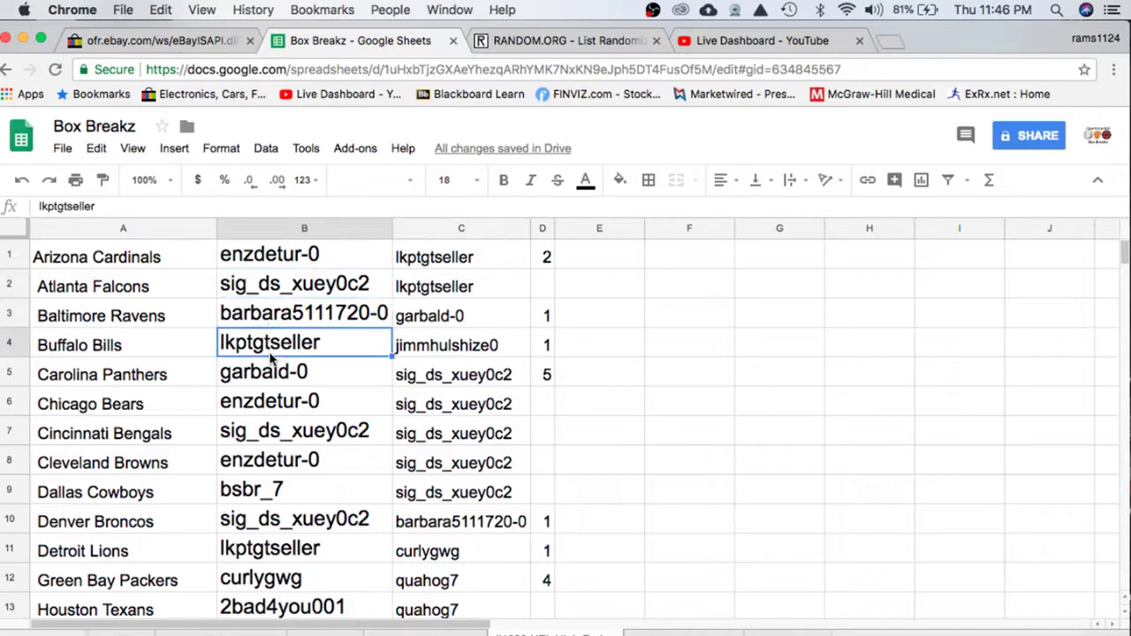
left_click(275, 380)
left_click(280, 409)
scroll(279, 408, "down", 3)
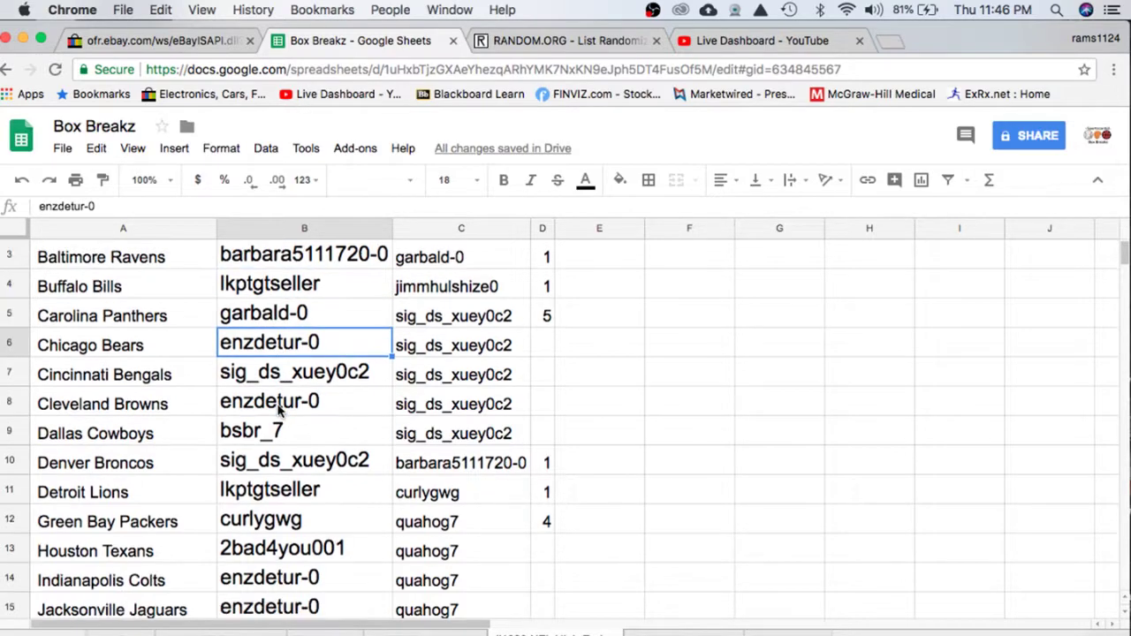
left_click(285, 346)
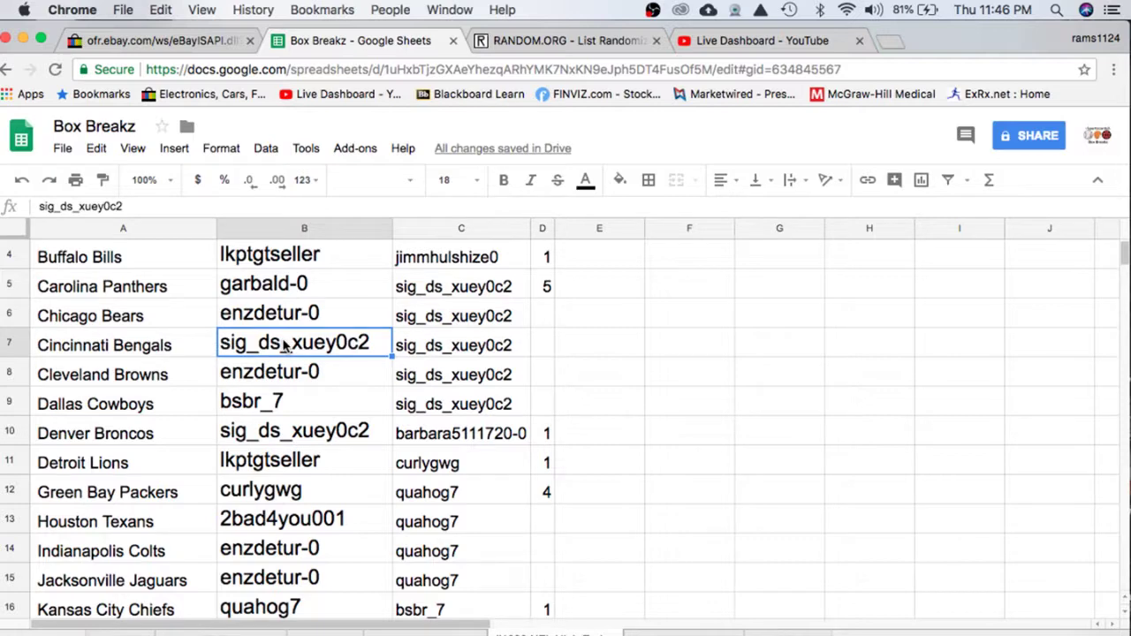
left_click(287, 375)
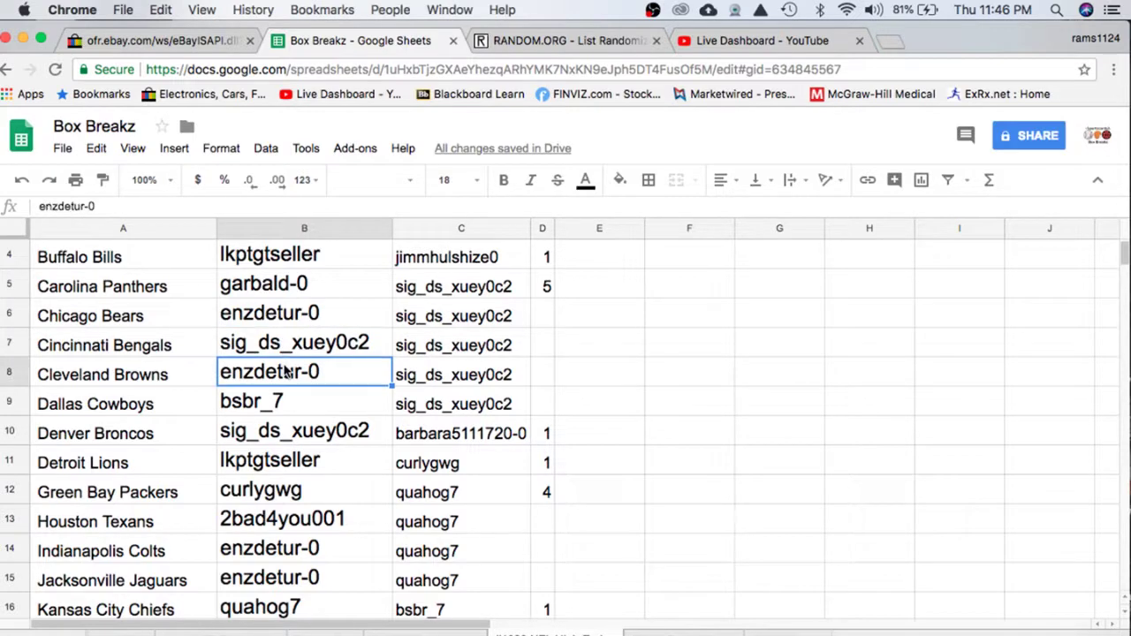
left_click(283, 405)
scroll(281, 329, "down", 2)
left_click(286, 375)
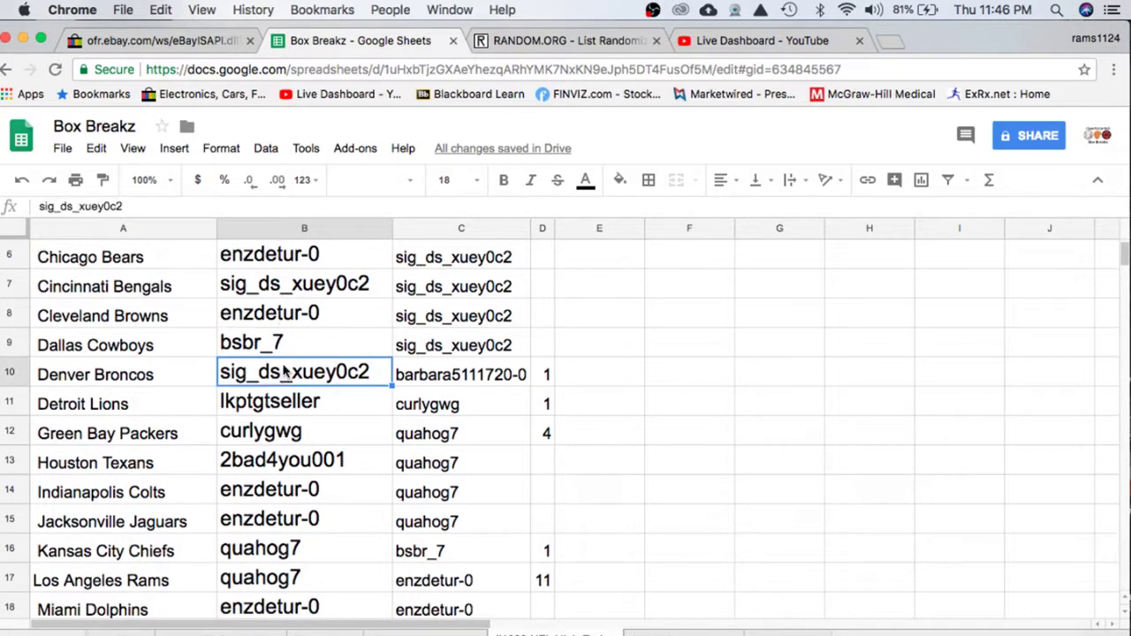
scroll(285, 323, "down", 1)
left_click(282, 375)
scroll(294, 371, "down", 2)
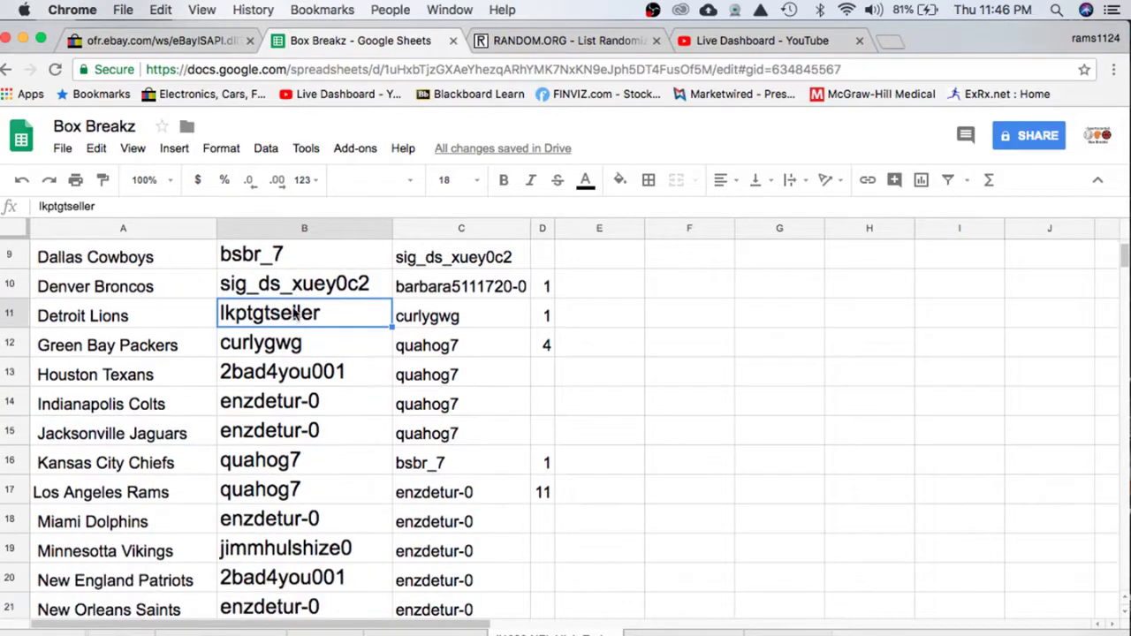
left_click(285, 347)
scroll(283, 336, "down", 2)
left_click(279, 324)
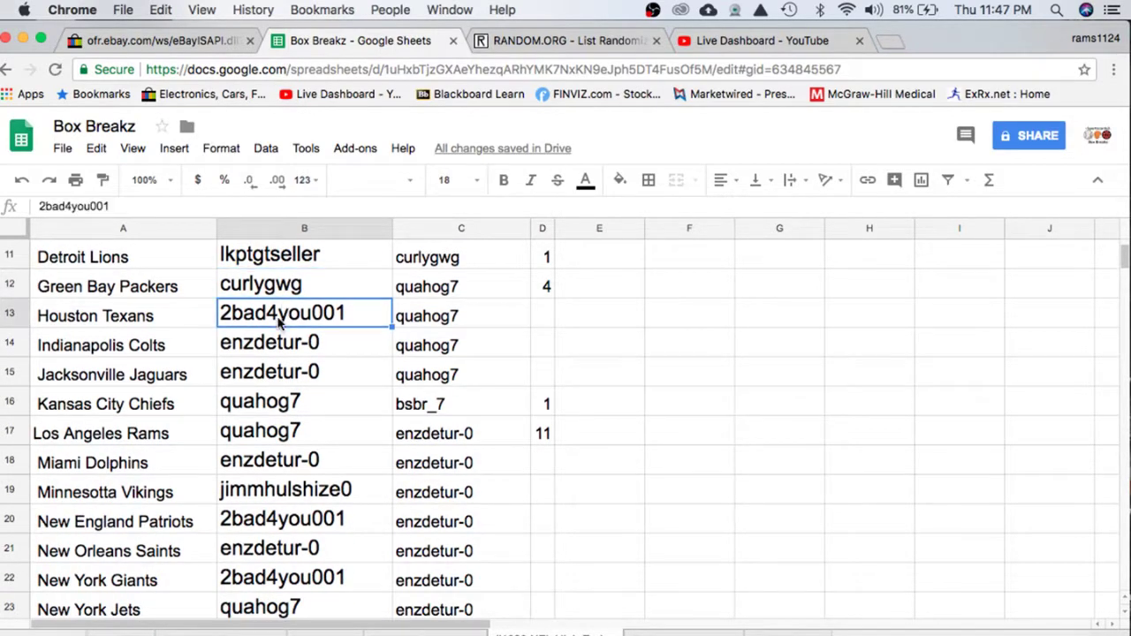
left_click(272, 355)
left_click(274, 382)
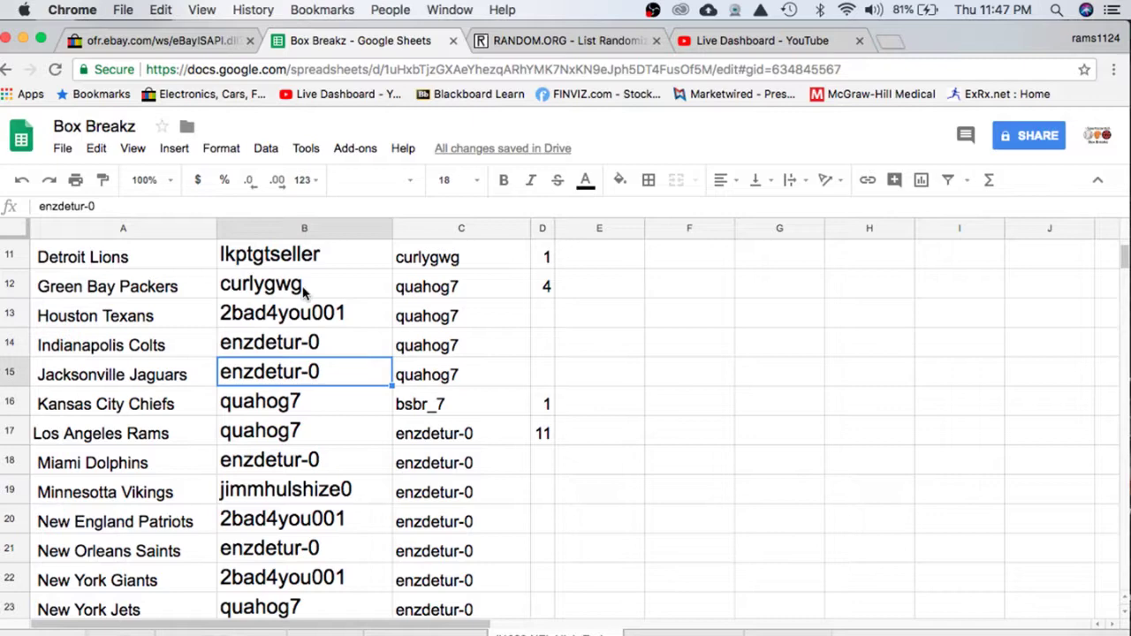
scroll(305, 296, "down", 2)
left_click(289, 344)
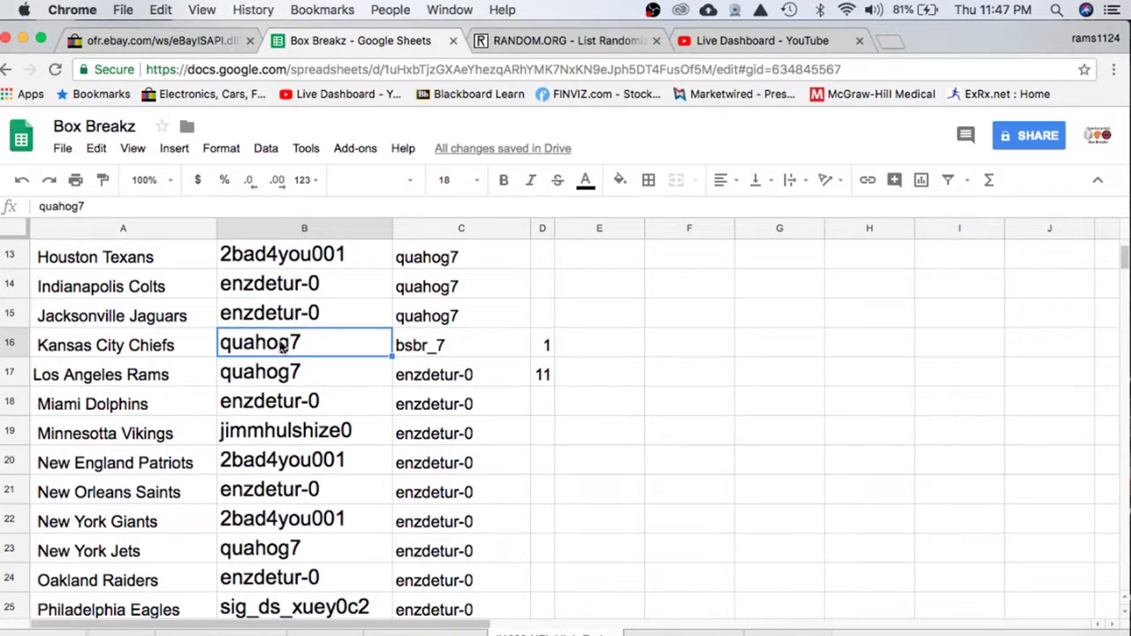
left_click(274, 373)
scroll(274, 362, "down", 1)
left_click(276, 376)
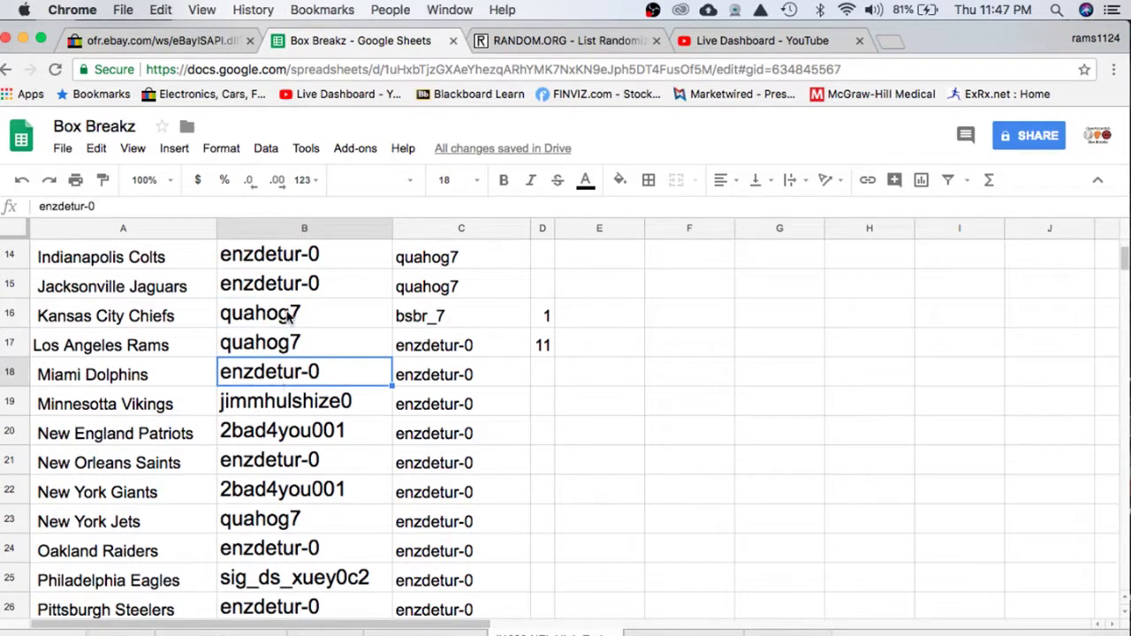
scroll(291, 318, "down", 2)
left_click(290, 345)
scroll(296, 281, "down", 2)
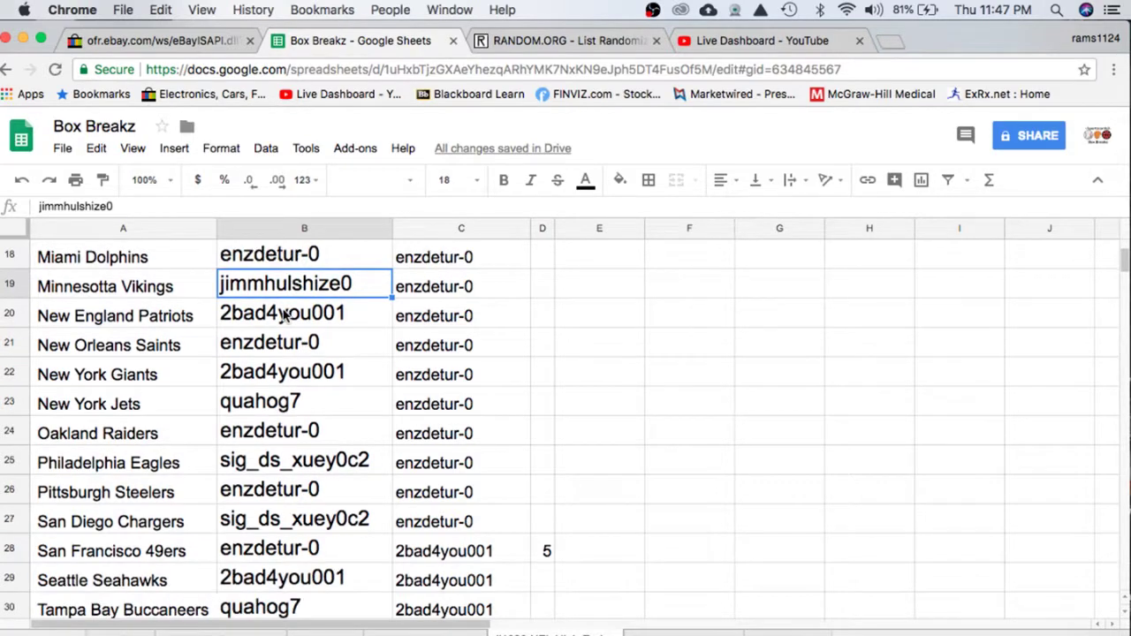
left_click(284, 316)
left_click(277, 350)
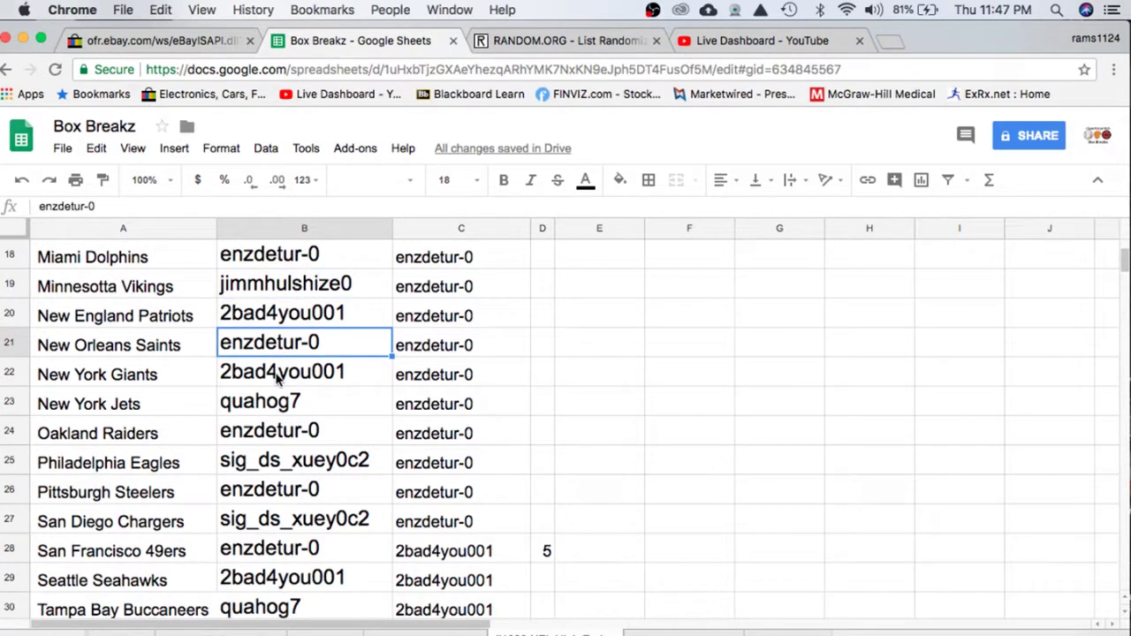
left_click(276, 375)
scroll(309, 320, "down", 2)
left_click(294, 349)
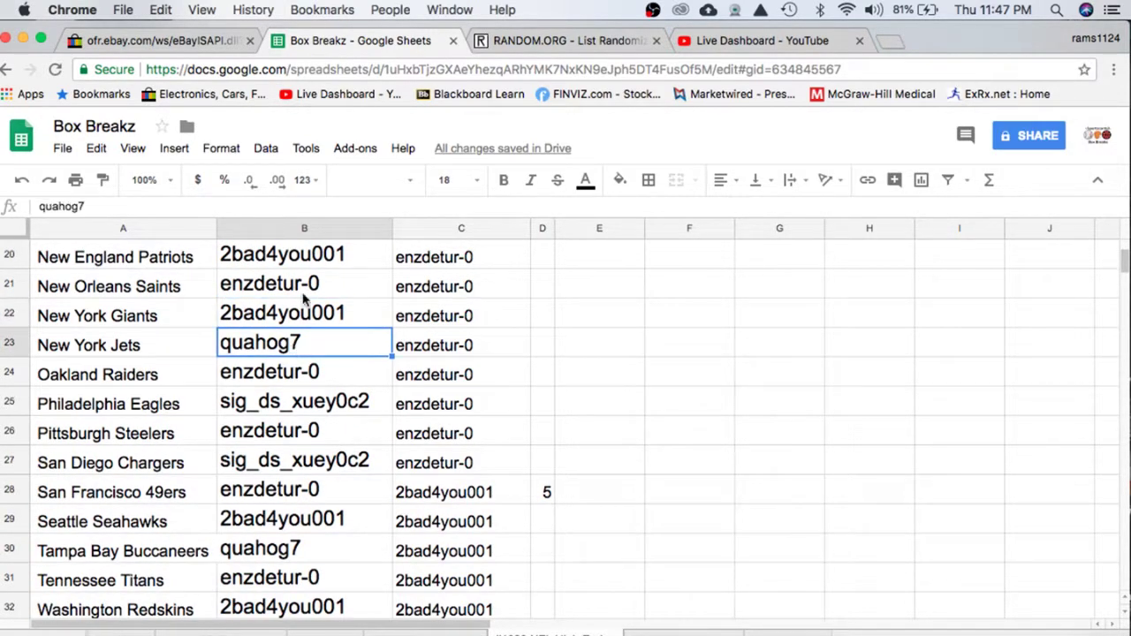
scroll(300, 300, "down", 1)
left_click(292, 344)
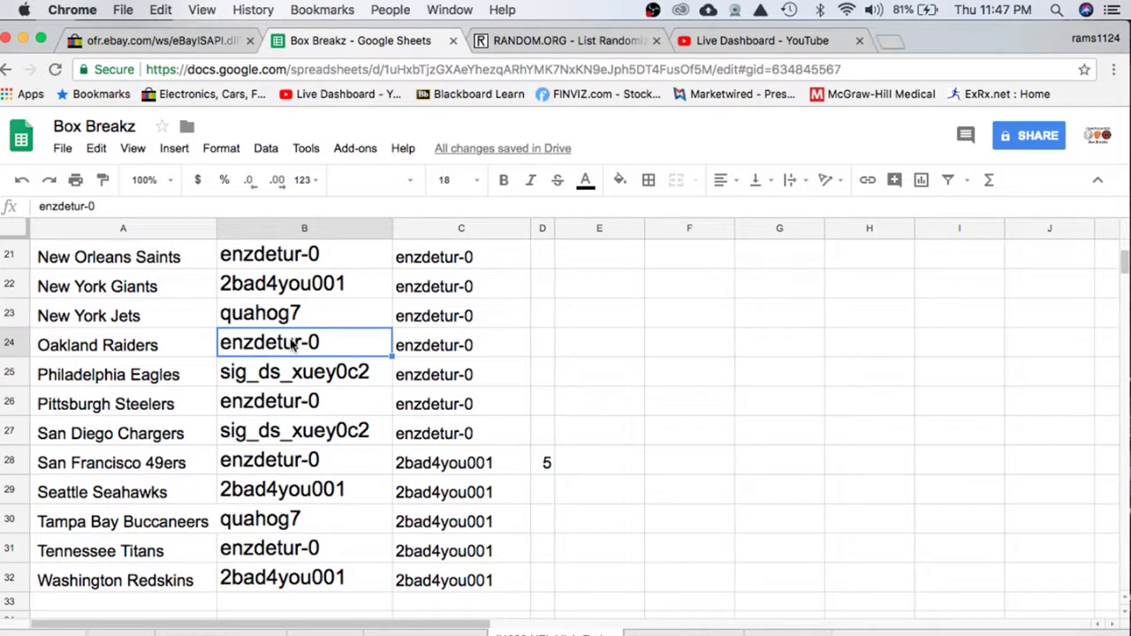
left_click(287, 381)
left_click(286, 402)
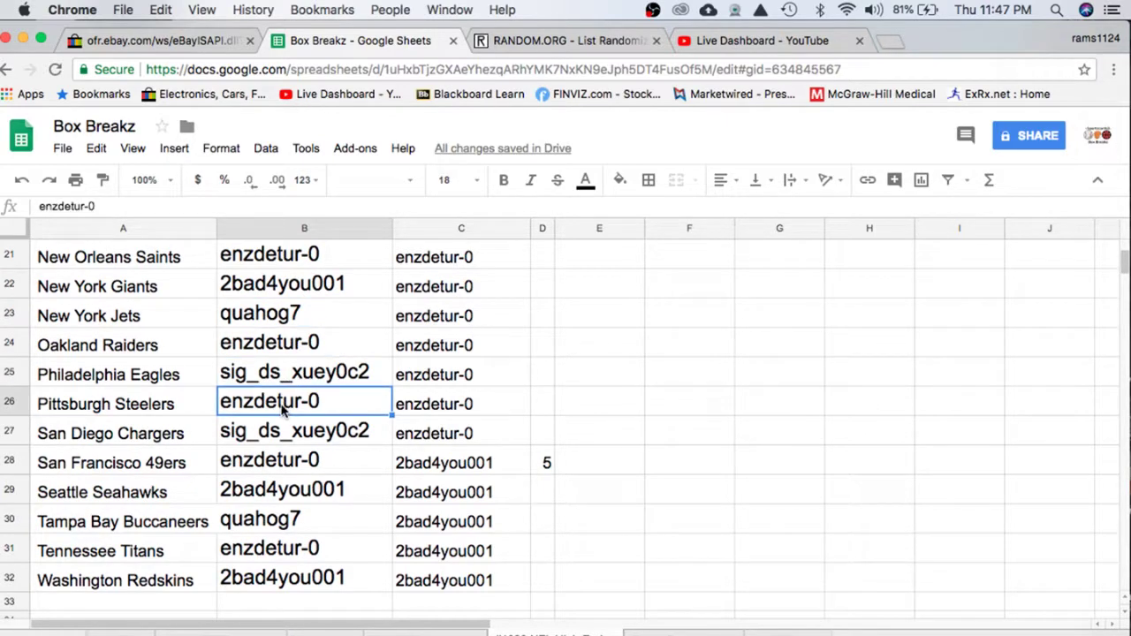
scroll(291, 389, "down", 1)
left_click(278, 410)
left_click(272, 440)
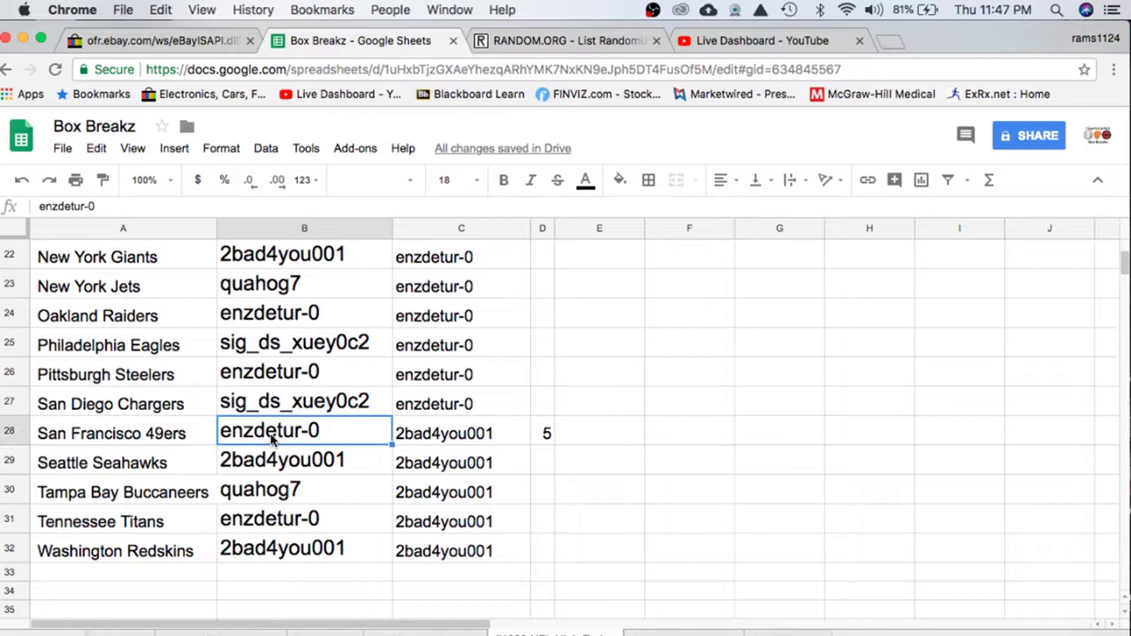
left_click(273, 465)
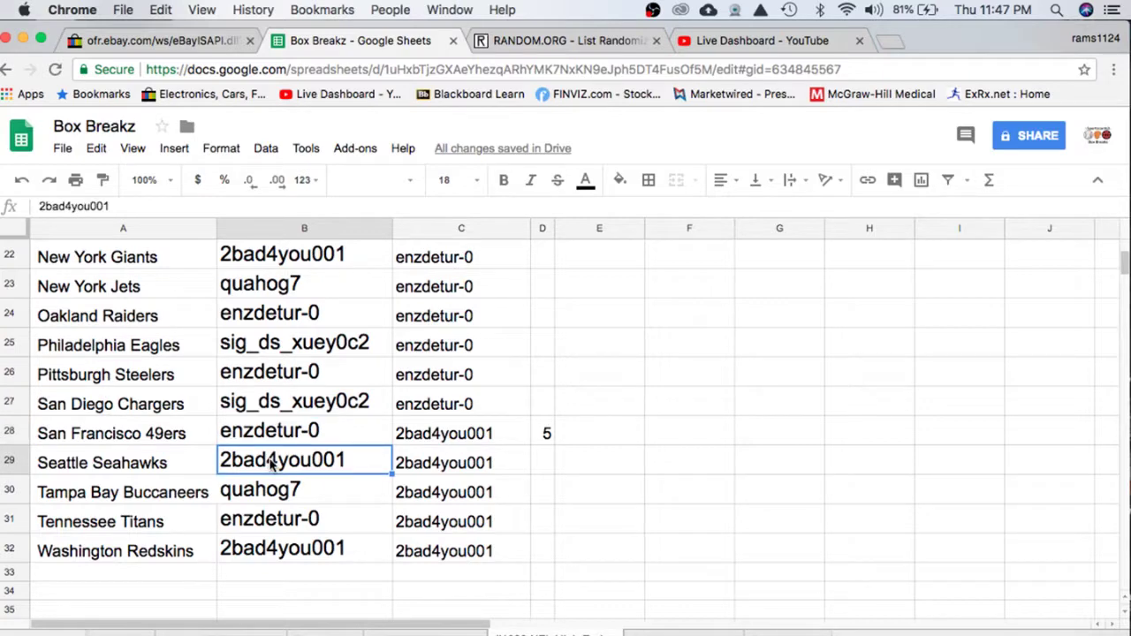
left_click(271, 489)
scroll(271, 488, "down", 1)
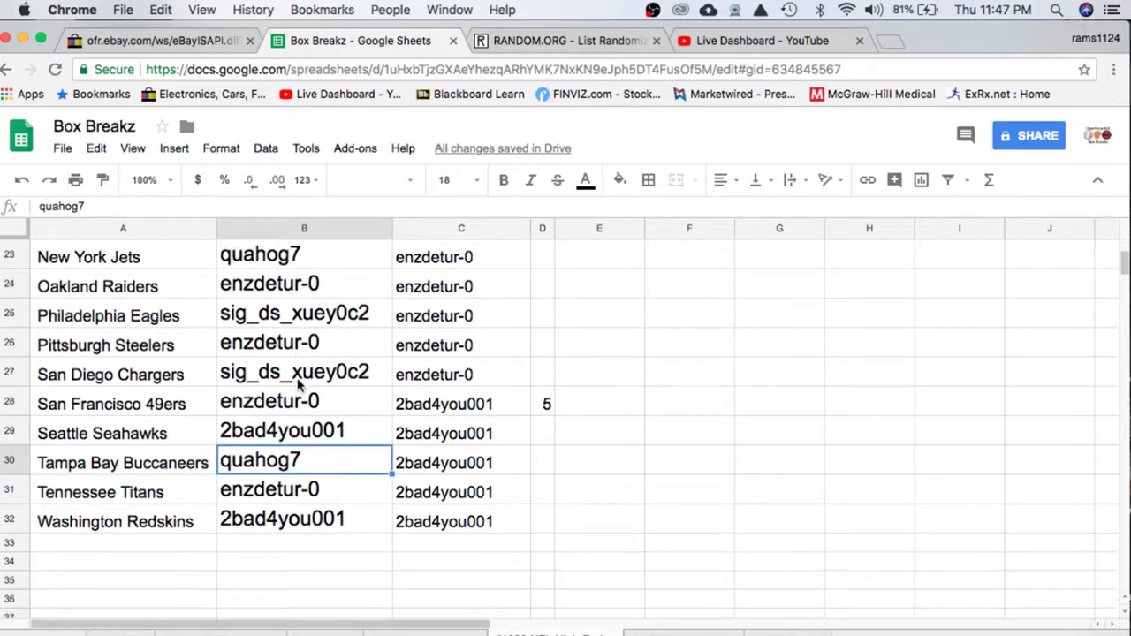
left_click(272, 495)
left_click(279, 523)
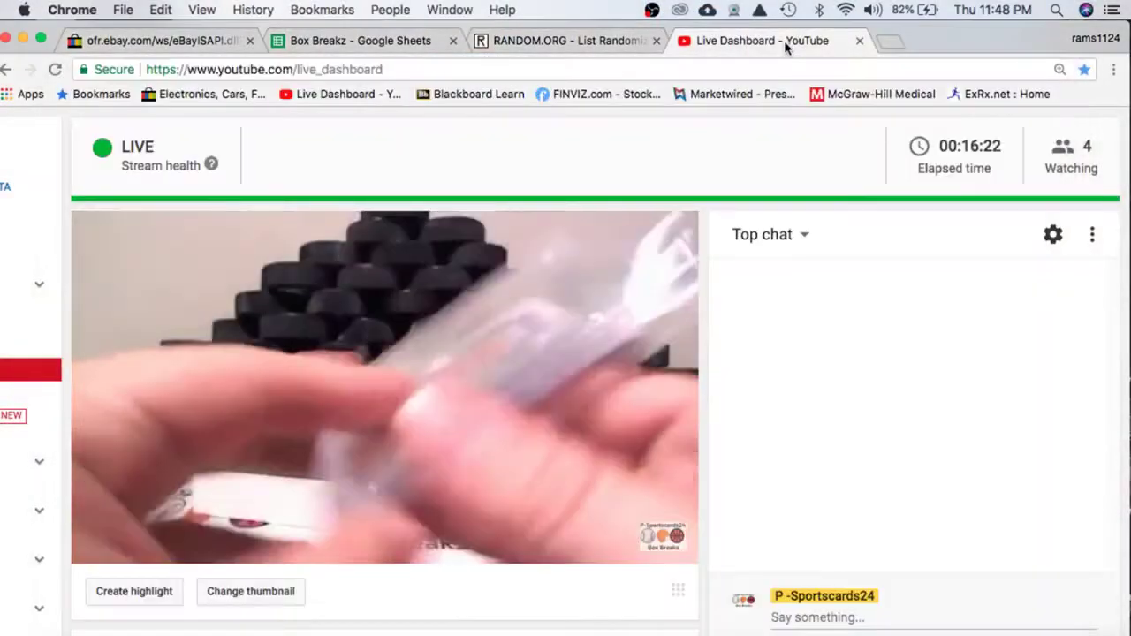
- Bold the Denver Broncos winner's buyer name in the Box Breakz sheet
left_click(371, 42)
left_click(283, 357)
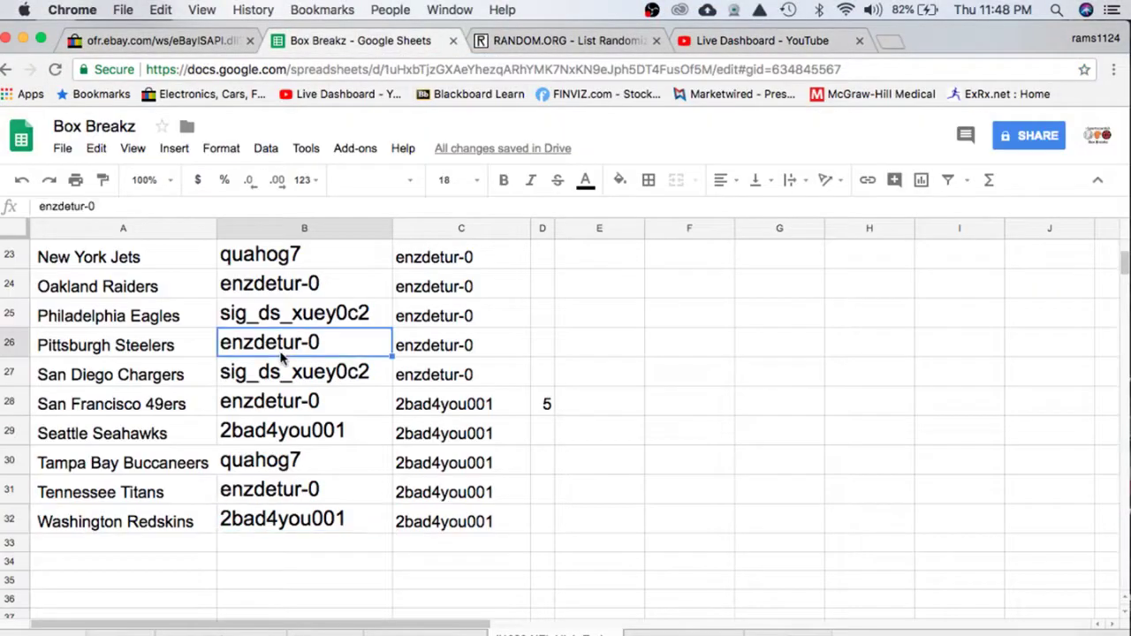
scroll(287, 366, "up", 8)
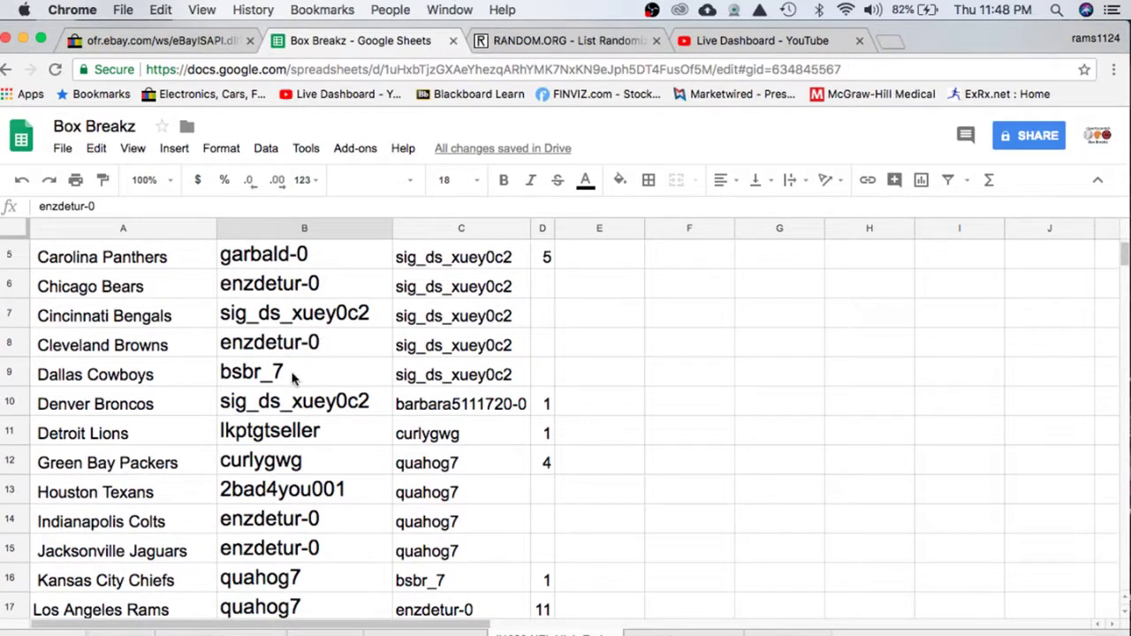
left_click(313, 408)
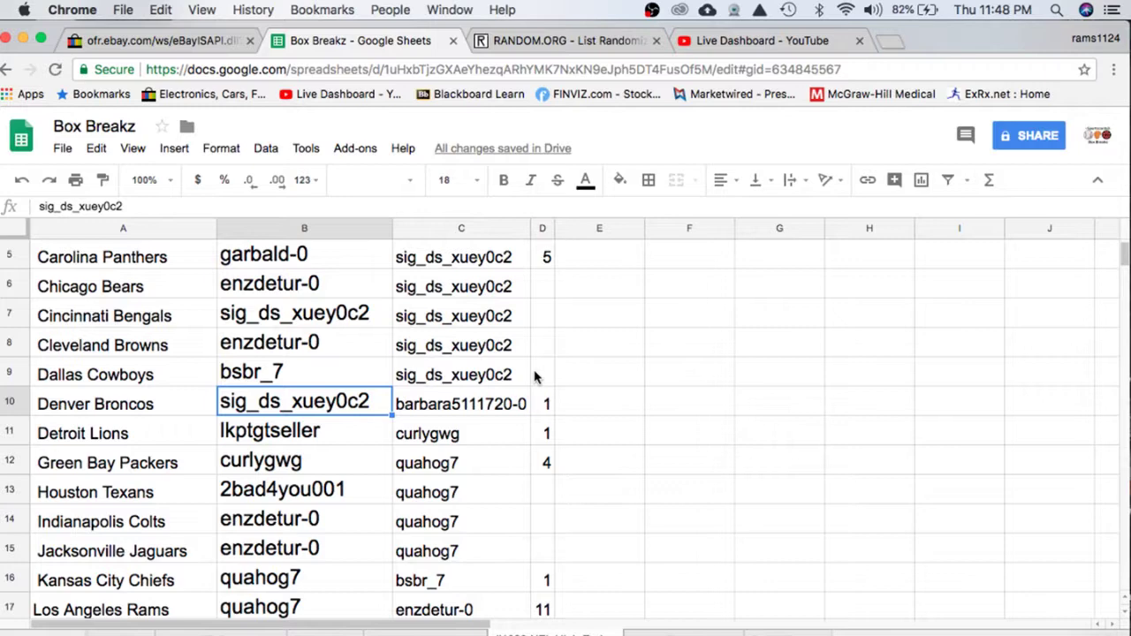
left_click(504, 181)
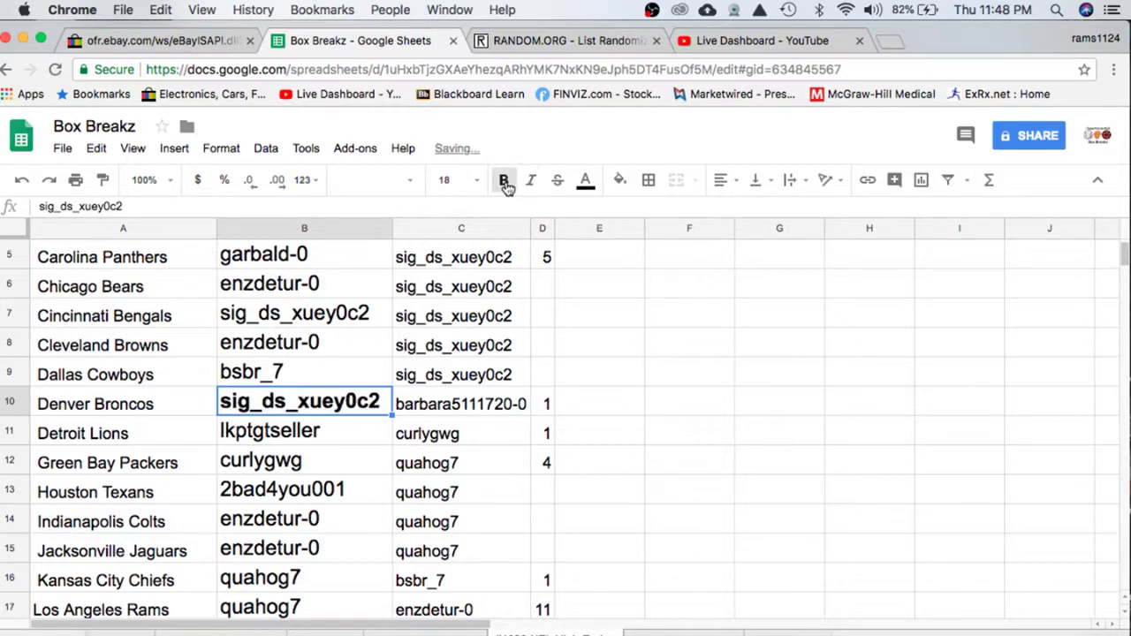
left_click(606, 452)
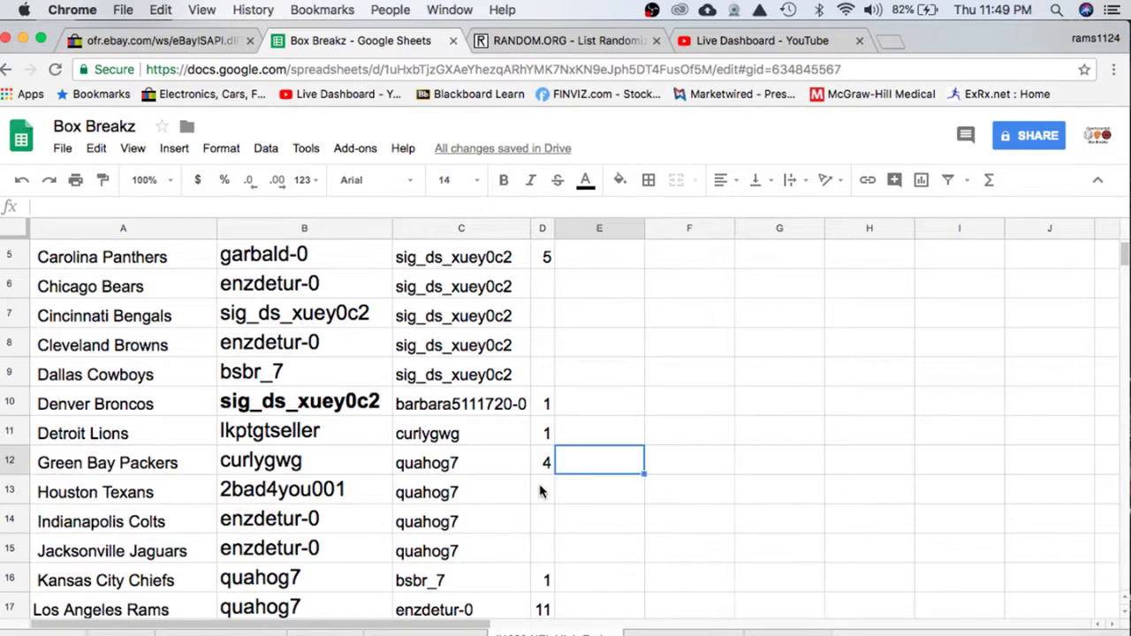
scroll(465, 415, "down", 3)
scroll(464, 419, "down", 3)
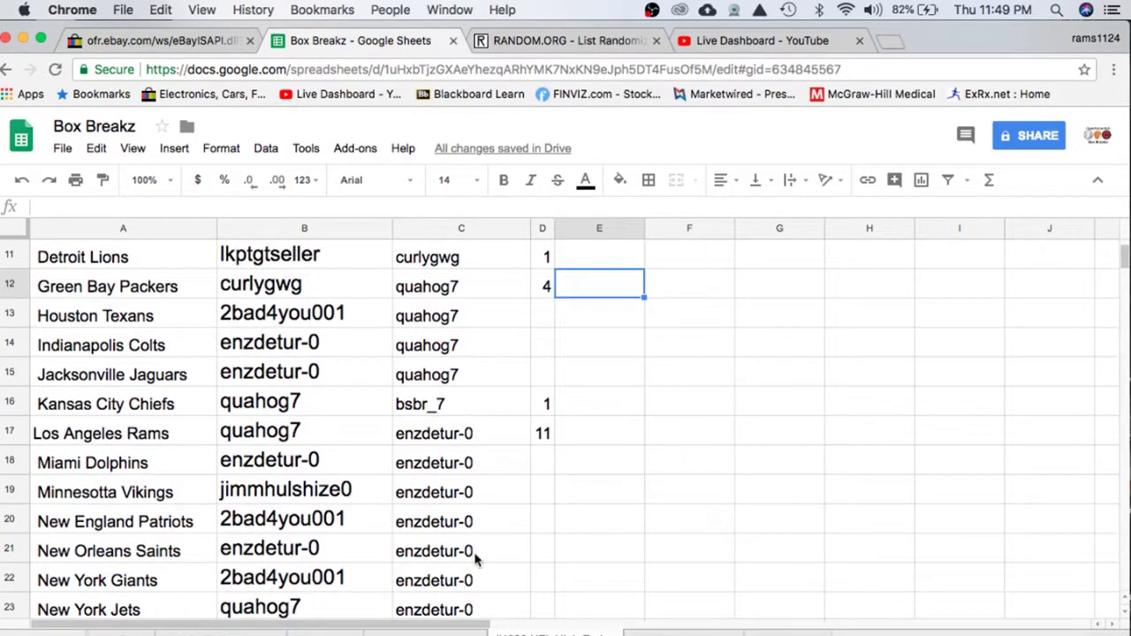
scroll(483, 368, "down", 10)
scroll(482, 368, "up", 15)
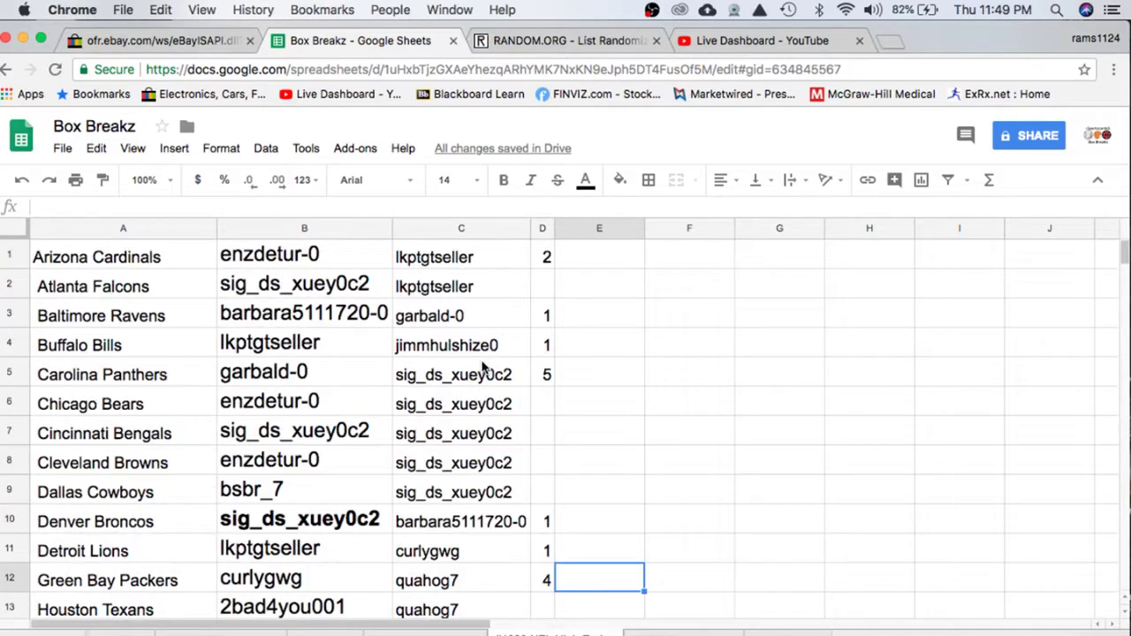
scroll(475, 433, "down", 7)
left_click(456, 523)
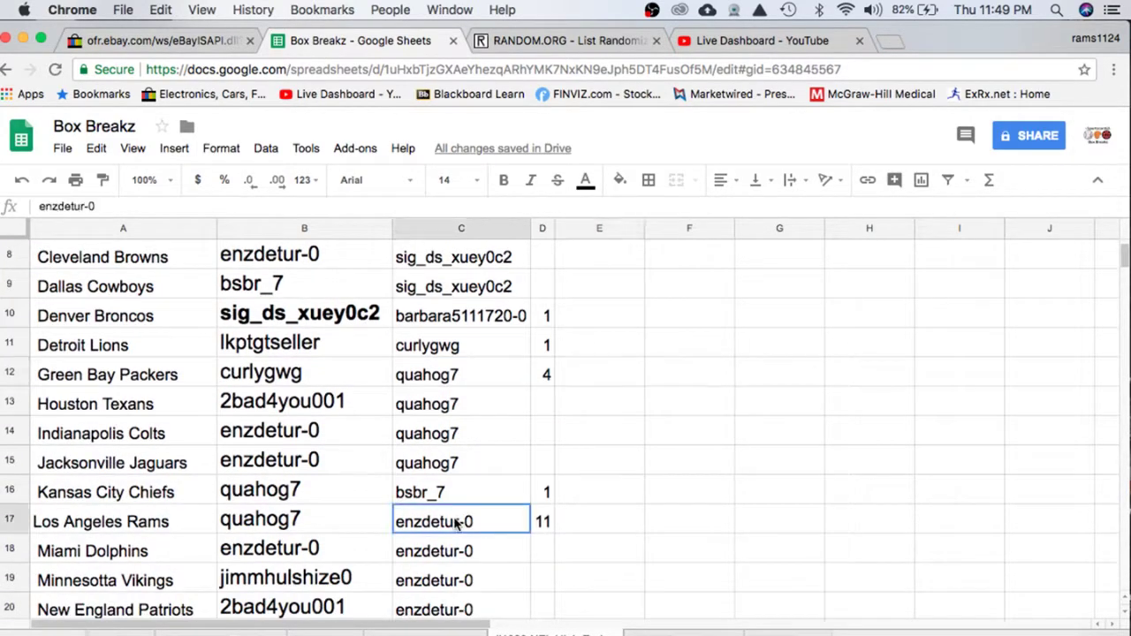
key("super+c")
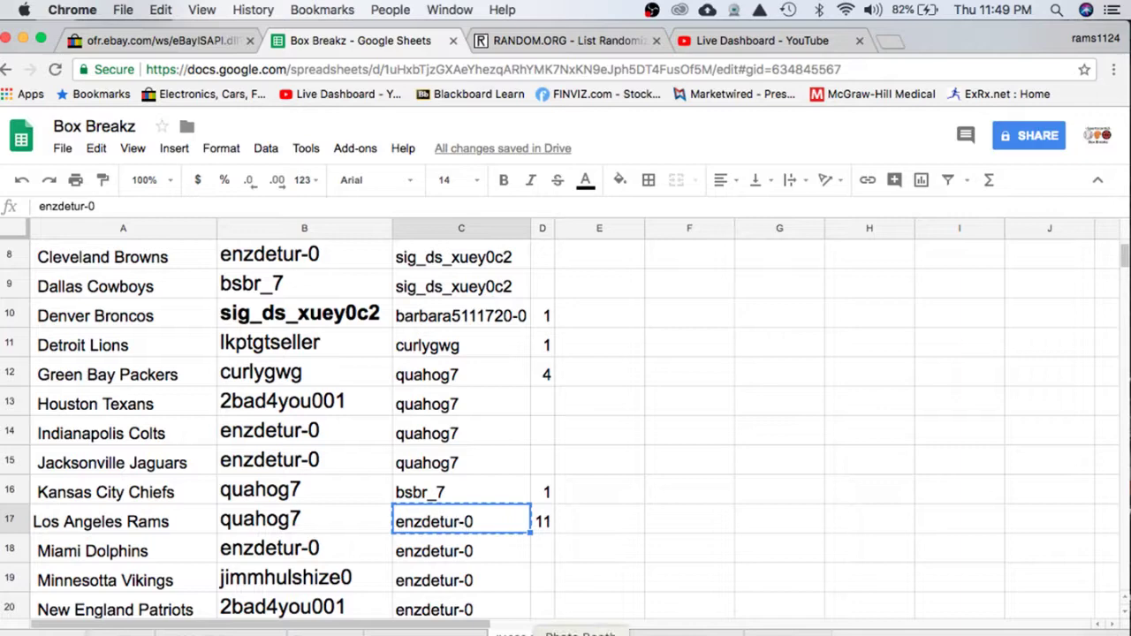
- On the second sheet, add enzdetur-0 with 1010 H End to the New York Jets row
left_click(356, 633)
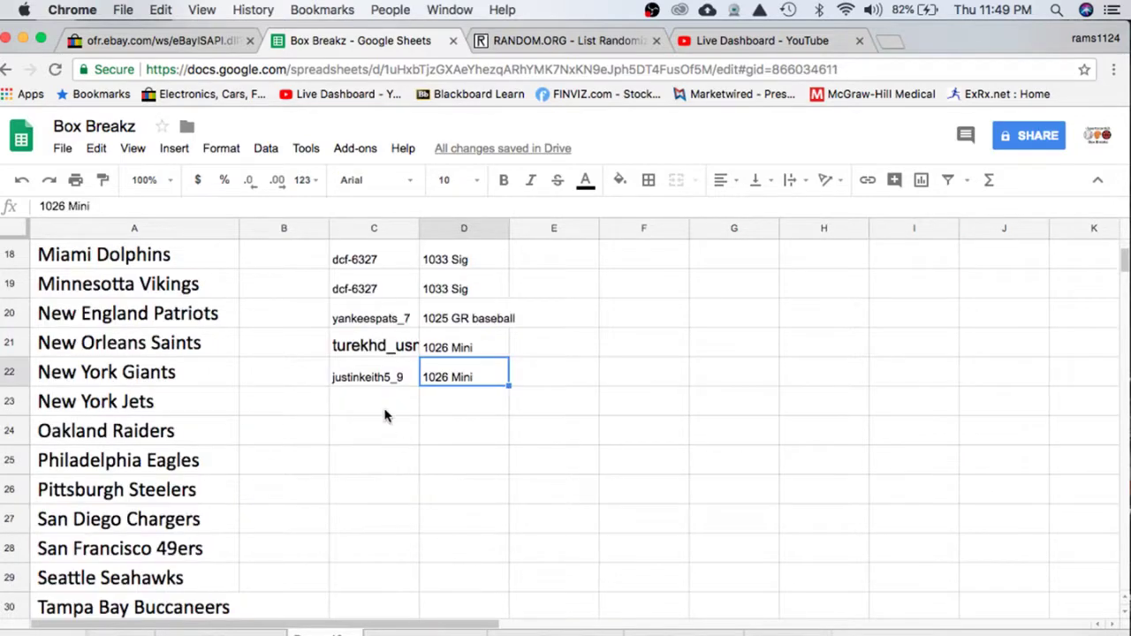
left_click(387, 409)
key("super+v")
left_click(455, 403)
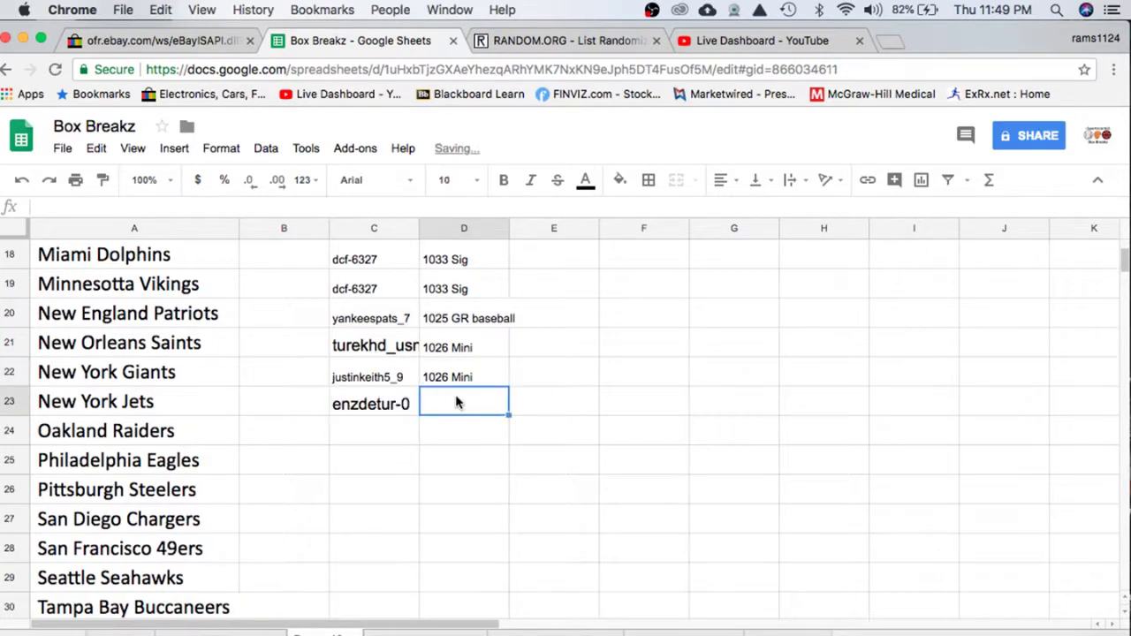
type("1010 H")
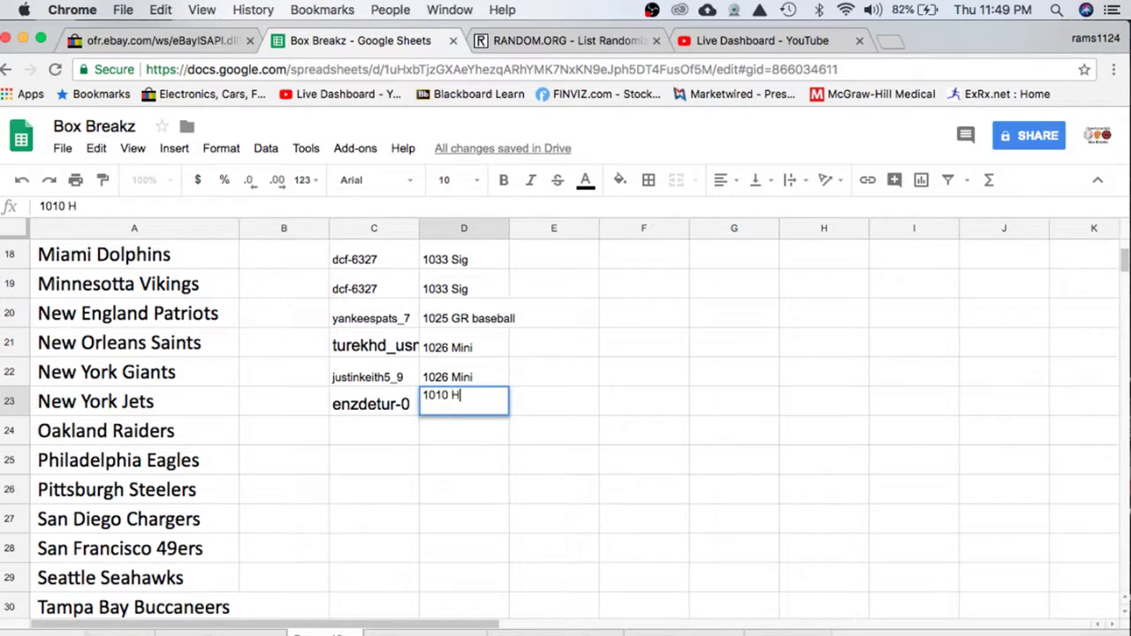
type(" End")
- Copy the buyer column C from the team assignment sheet
left_click(528, 631)
left_click(464, 228)
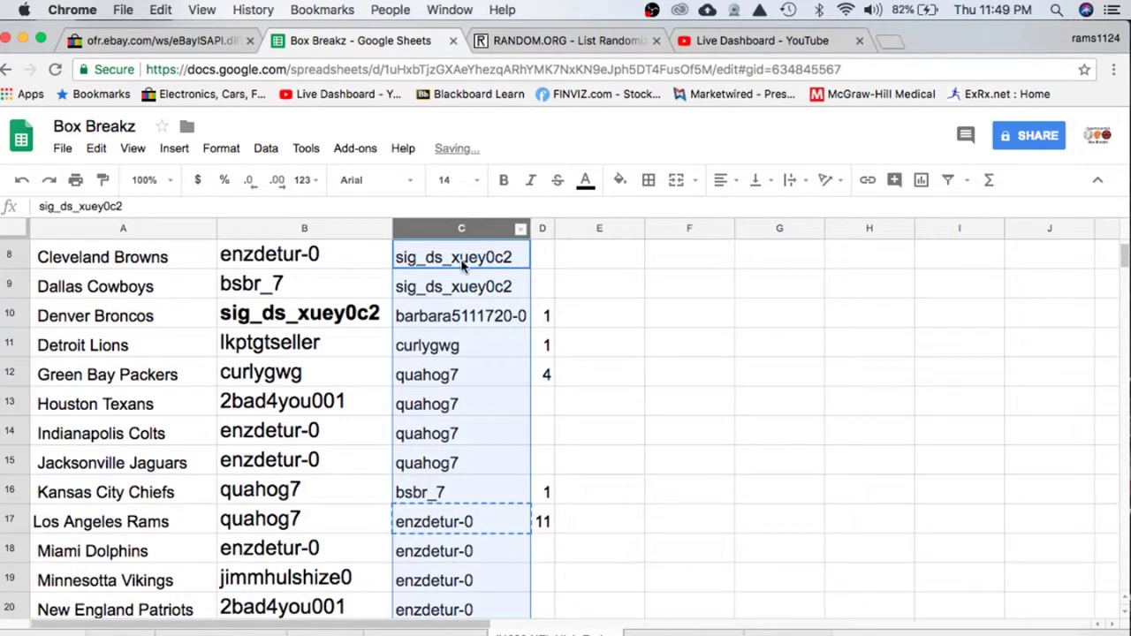
scroll(463, 265, "up", 3)
key("super+c")
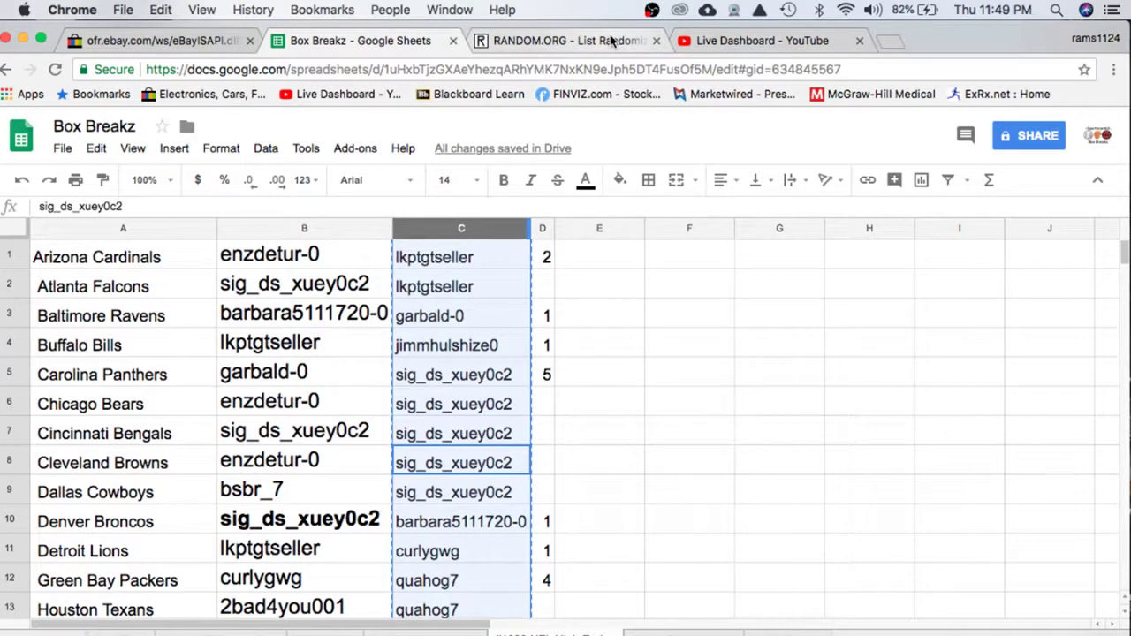
left_click(606, 41)
- Reload the List Randomizer and enter the 32 buyer names into the list field
key("Return")
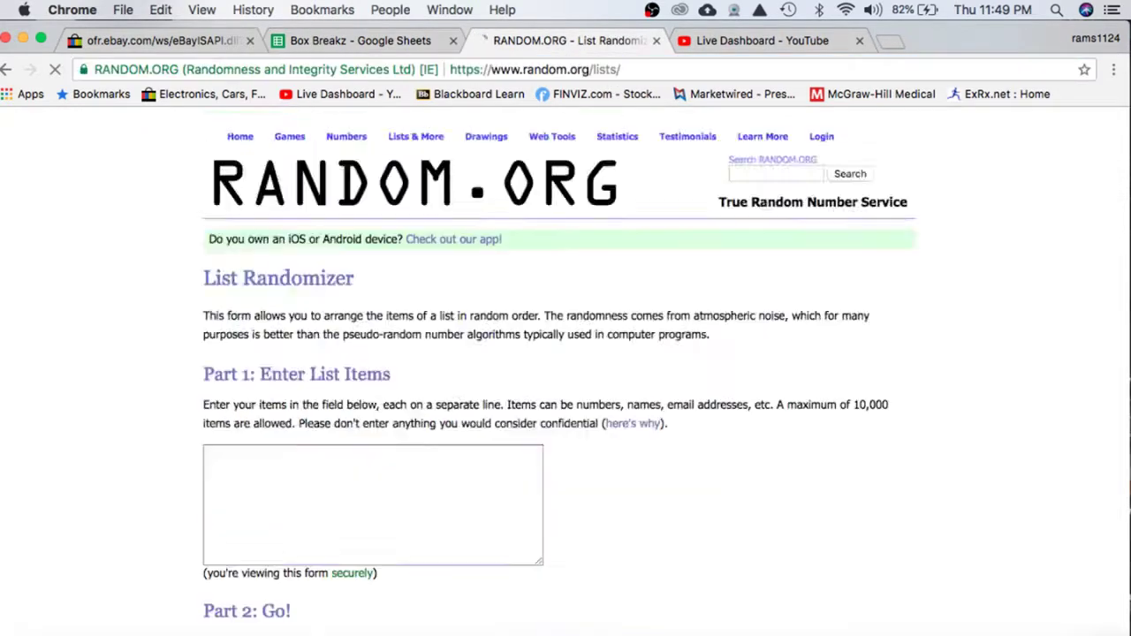
scroll(356, 344, "down", 1)
left_click(344, 365)
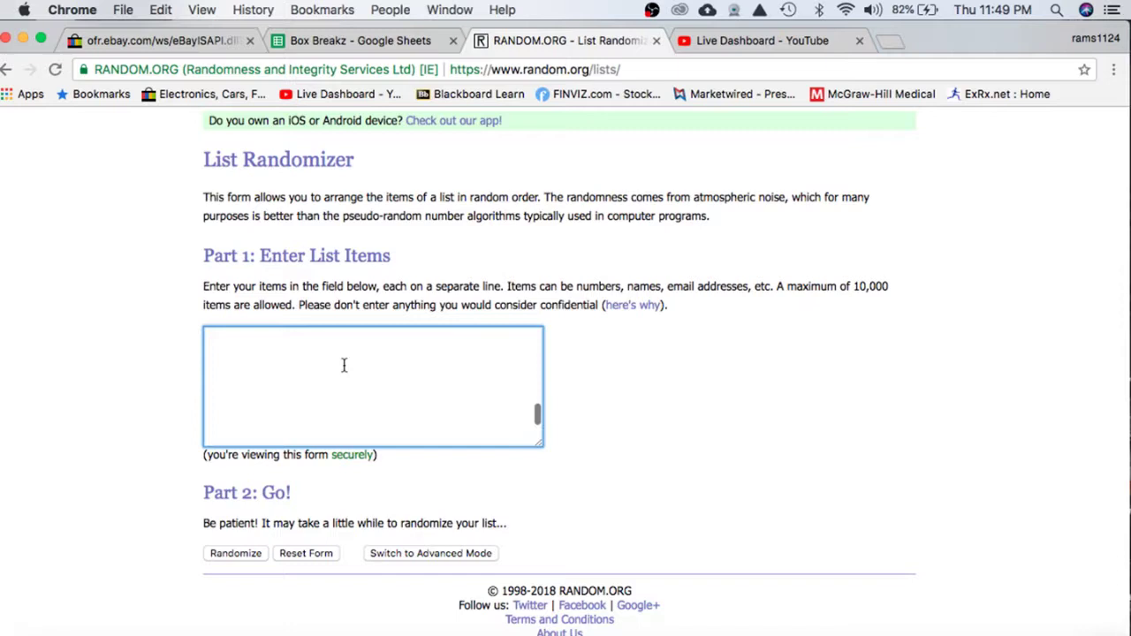
scroll(345, 365, "up", 15)
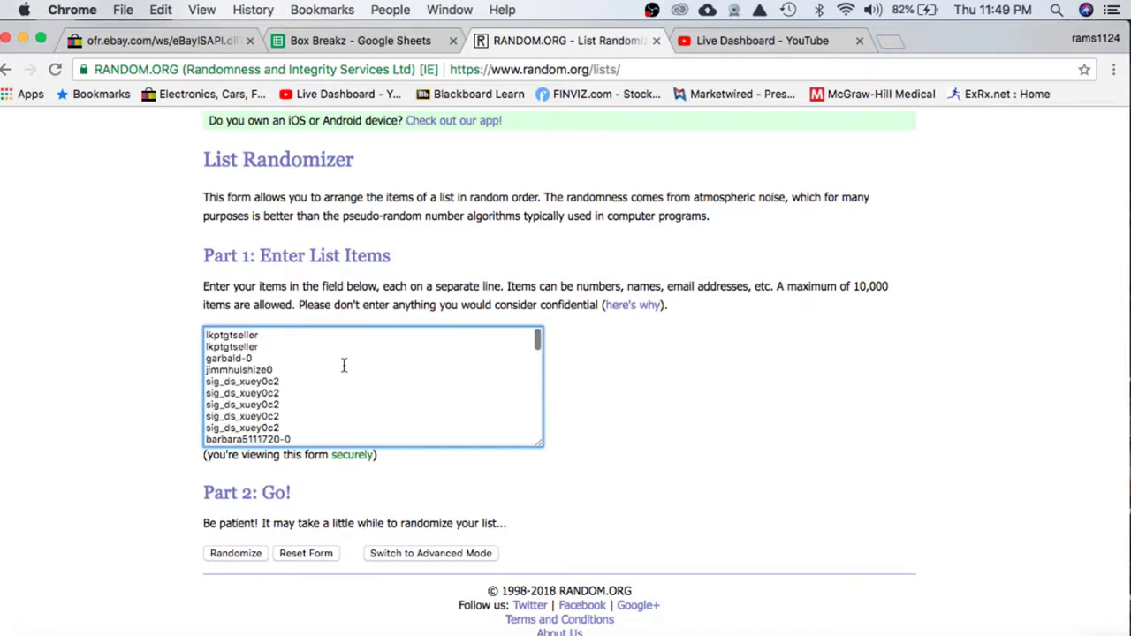
scroll(295, 350, "down", 15)
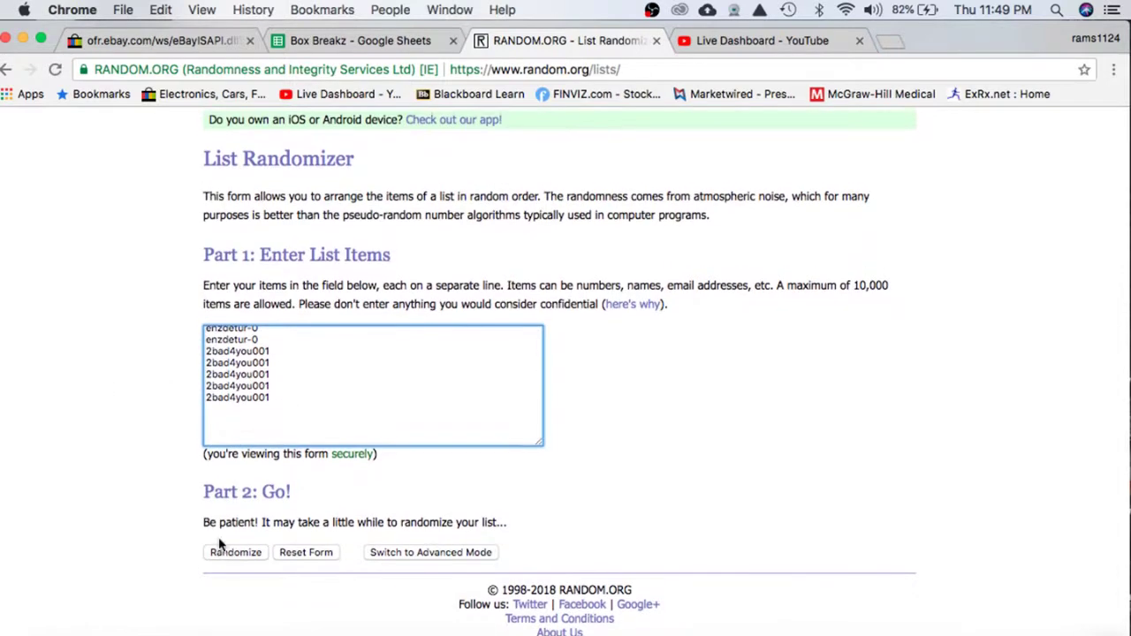
left_click(222, 550)
scroll(236, 609, "down", 10)
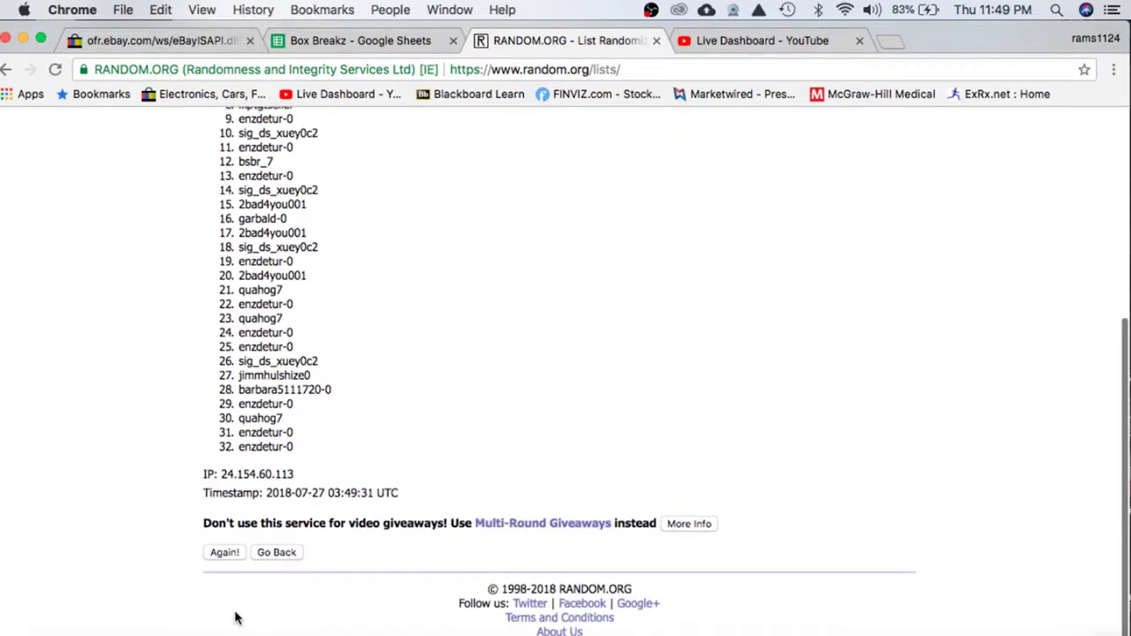
left_click(223, 624)
scroll(212, 539, "down", 10)
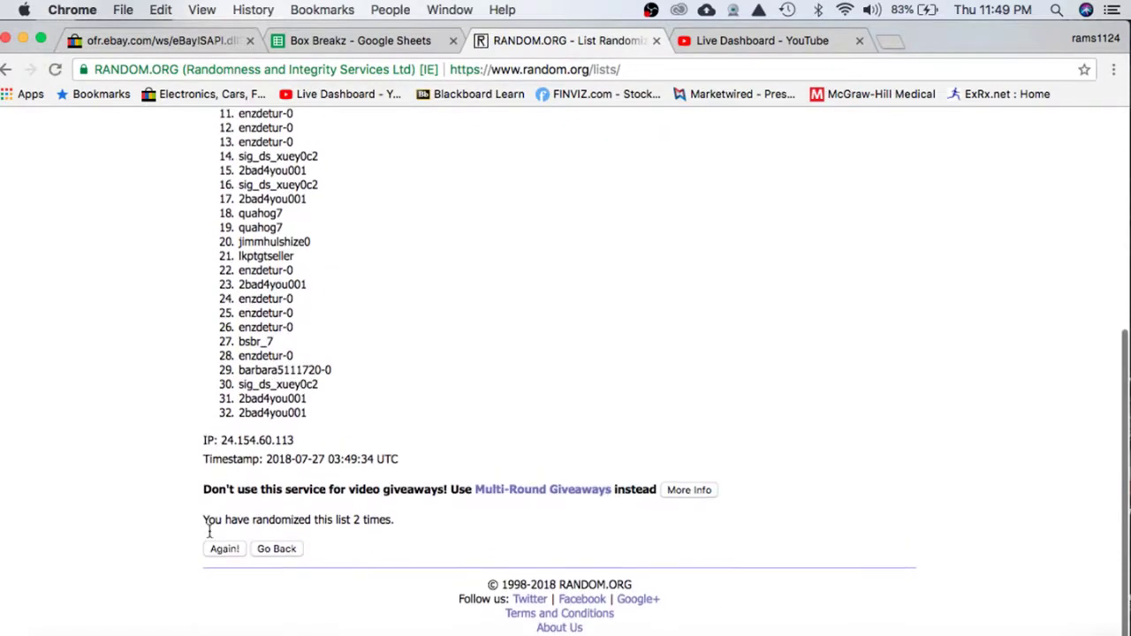
left_click(222, 549)
scroll(265, 451, "down", 10)
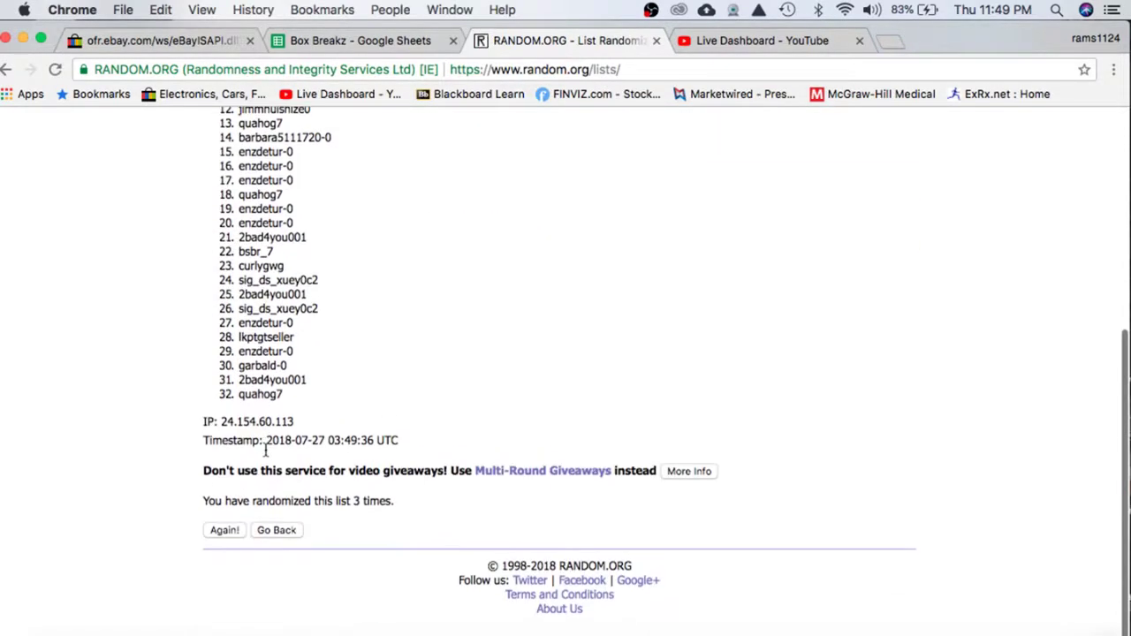
left_click(225, 552)
scroll(267, 461, "down", 10)
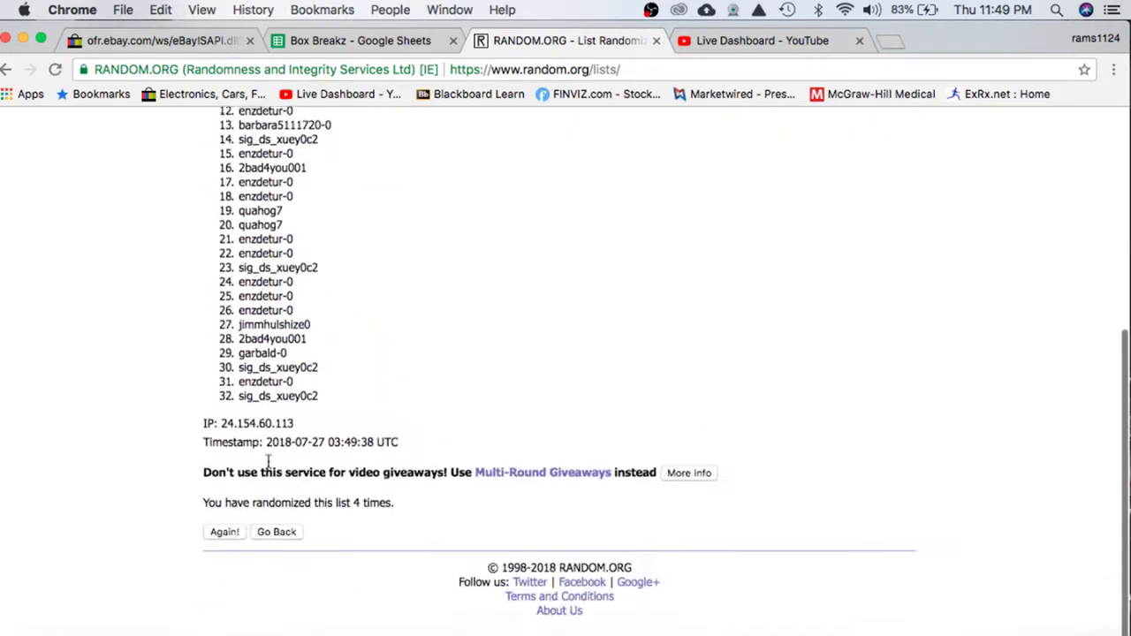
left_click(226, 553)
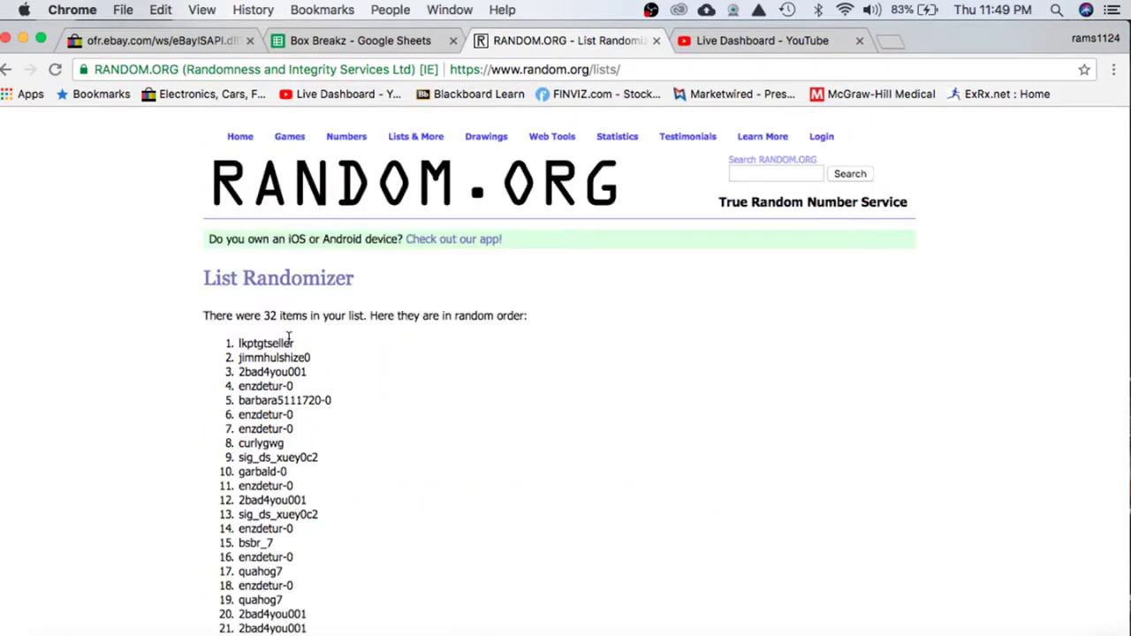
left_click_drag(294, 344, 218, 348)
left_click(239, 344)
left_click(394, 42)
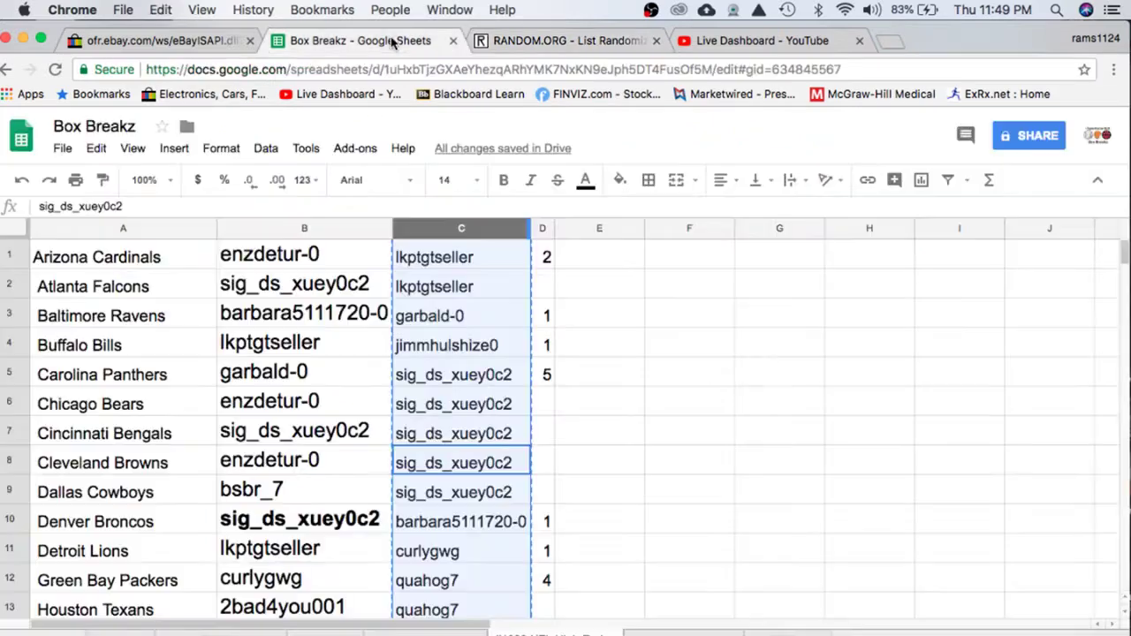
left_click(327, 632)
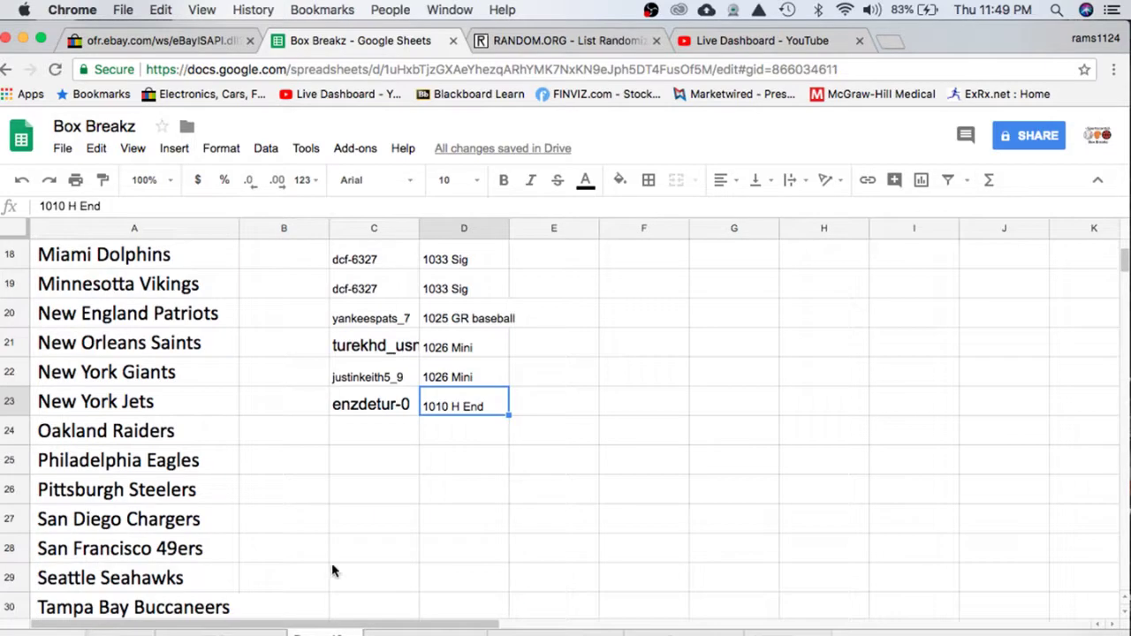
scroll(351, 489, "down", 1)
left_click(381, 408)
key("super+v")
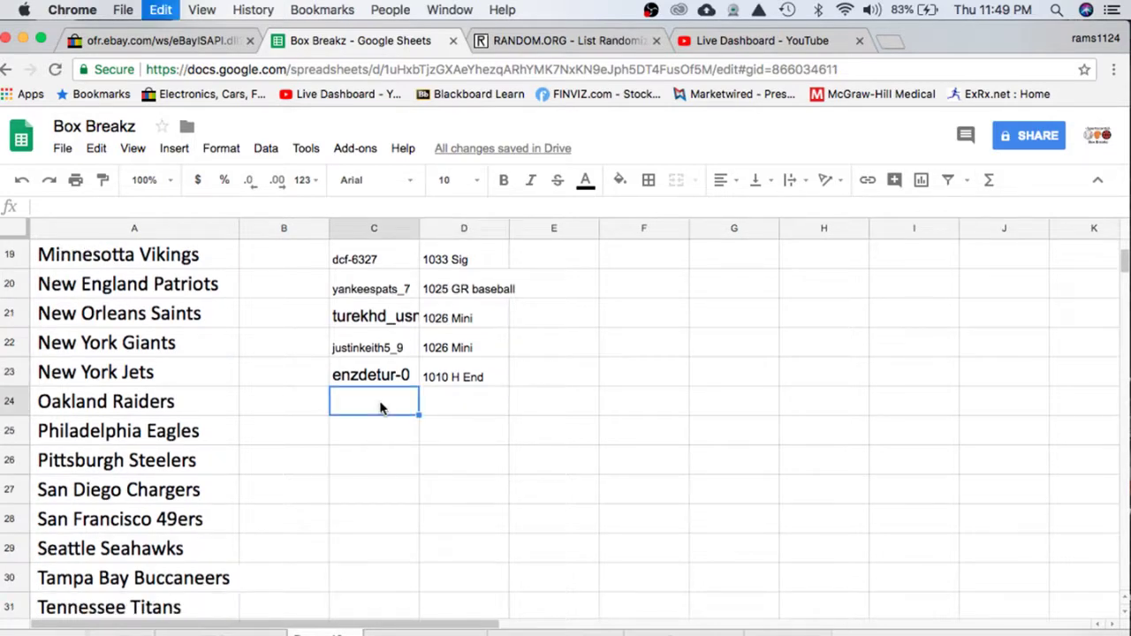
- Copy 1010 H End into the Oakland Raiders box cell and bring OBS to the front
left_click(469, 404)
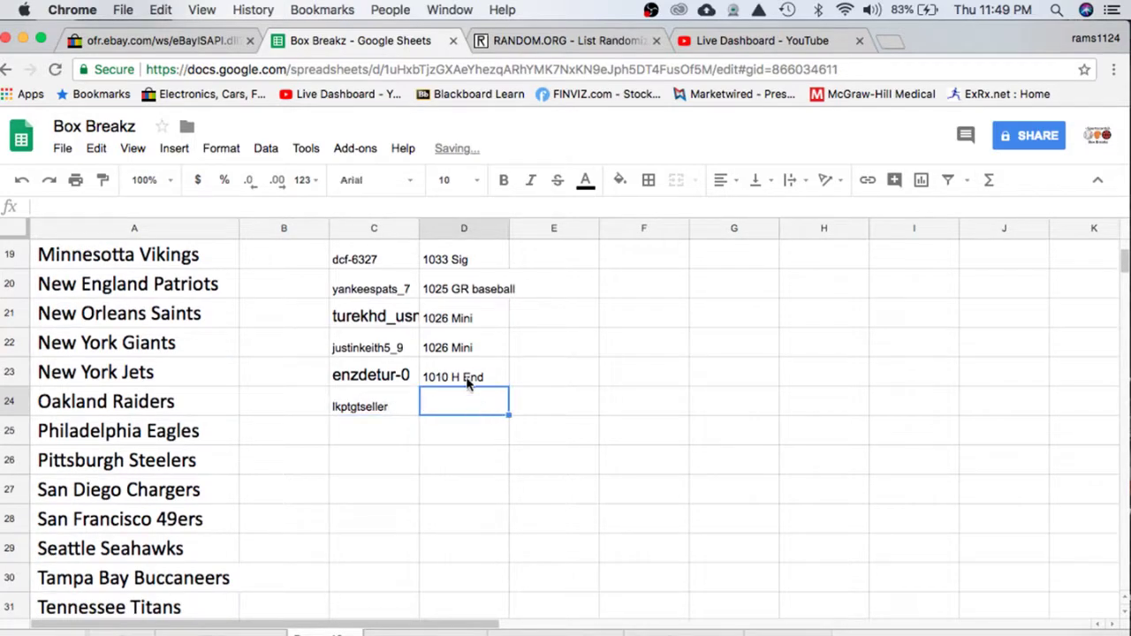
left_click(468, 379)
left_click(468, 403)
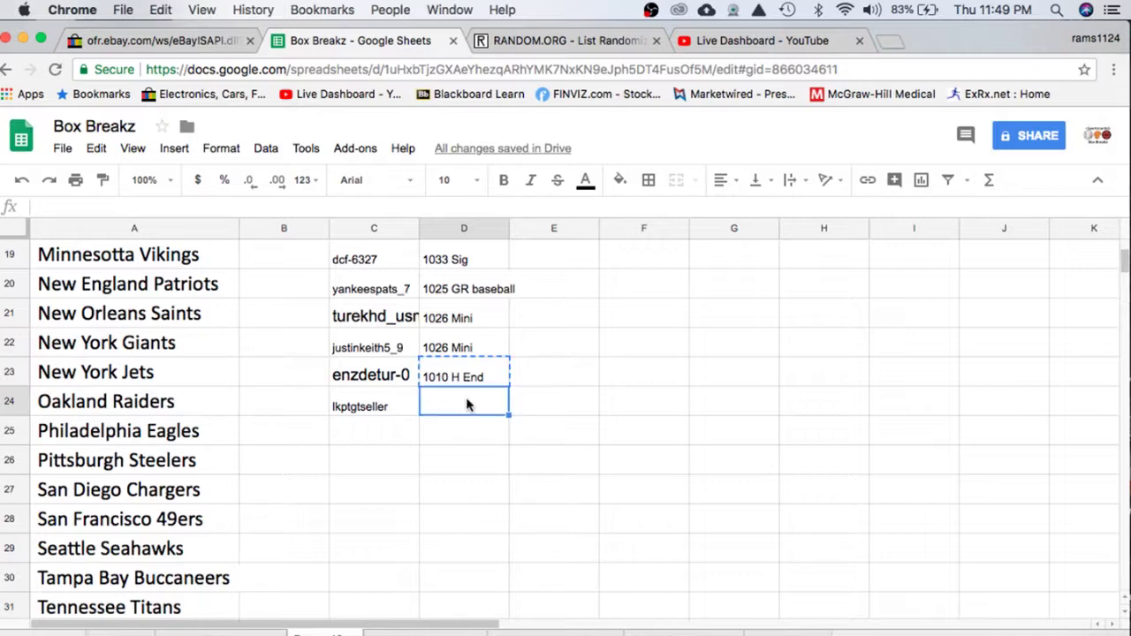
key("super+v")
scroll(676, 431, "down", 2)
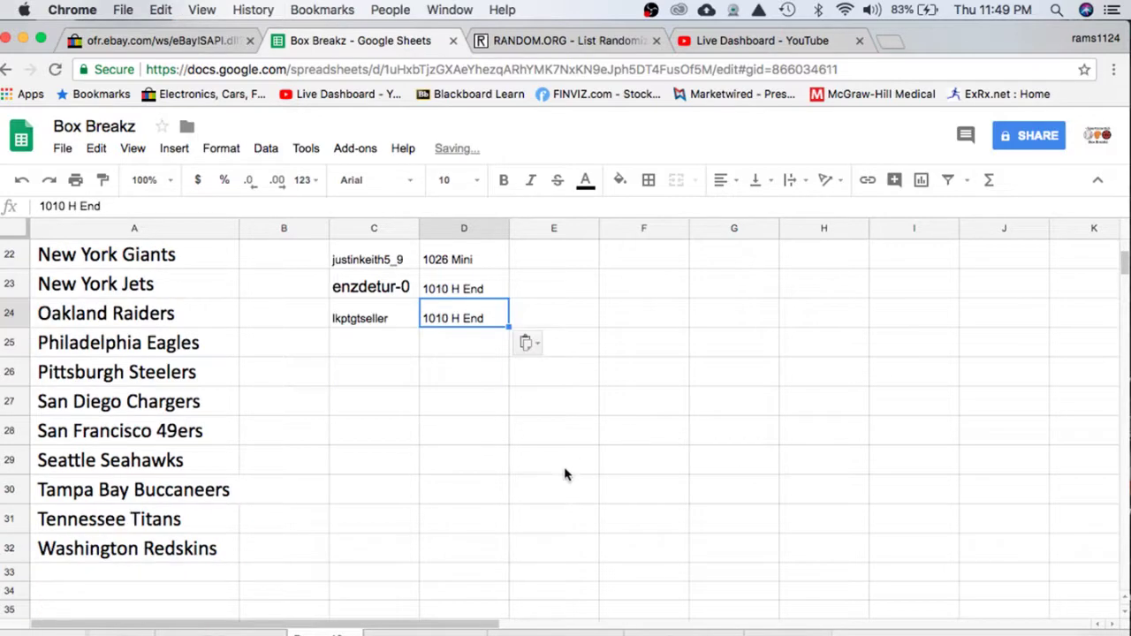
scroll(619, 509, "up", 1)
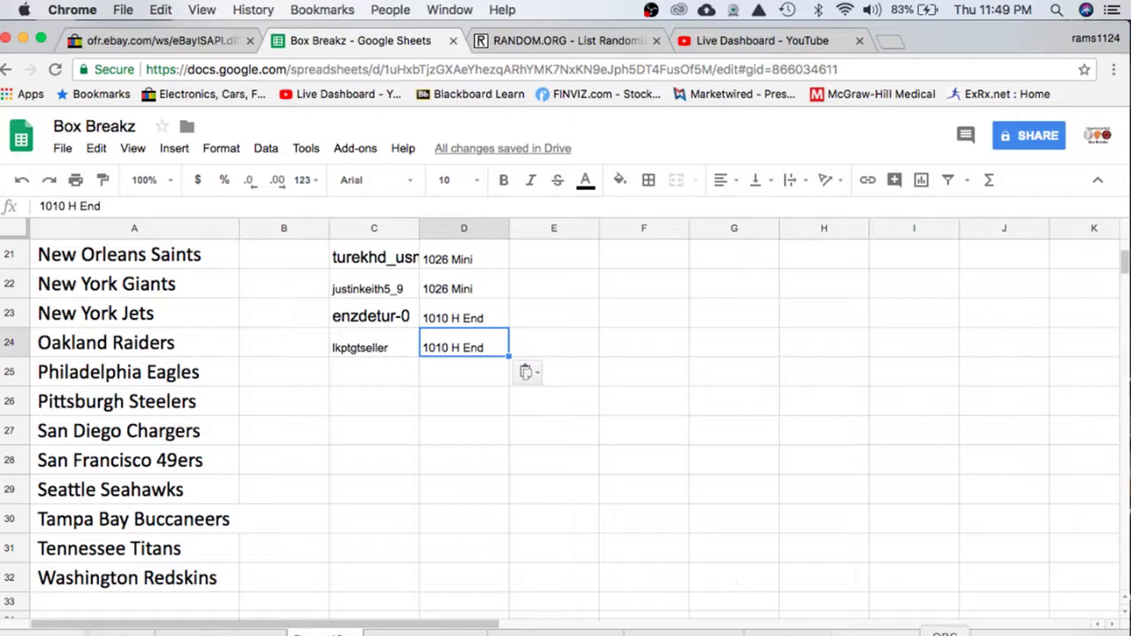
left_click(946, 629)
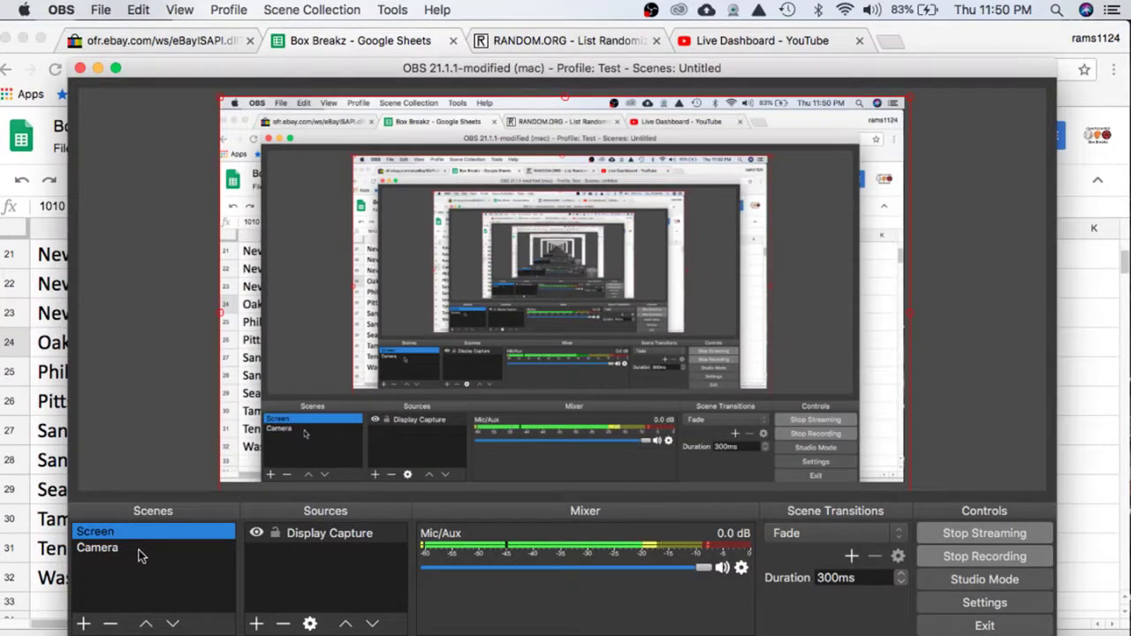